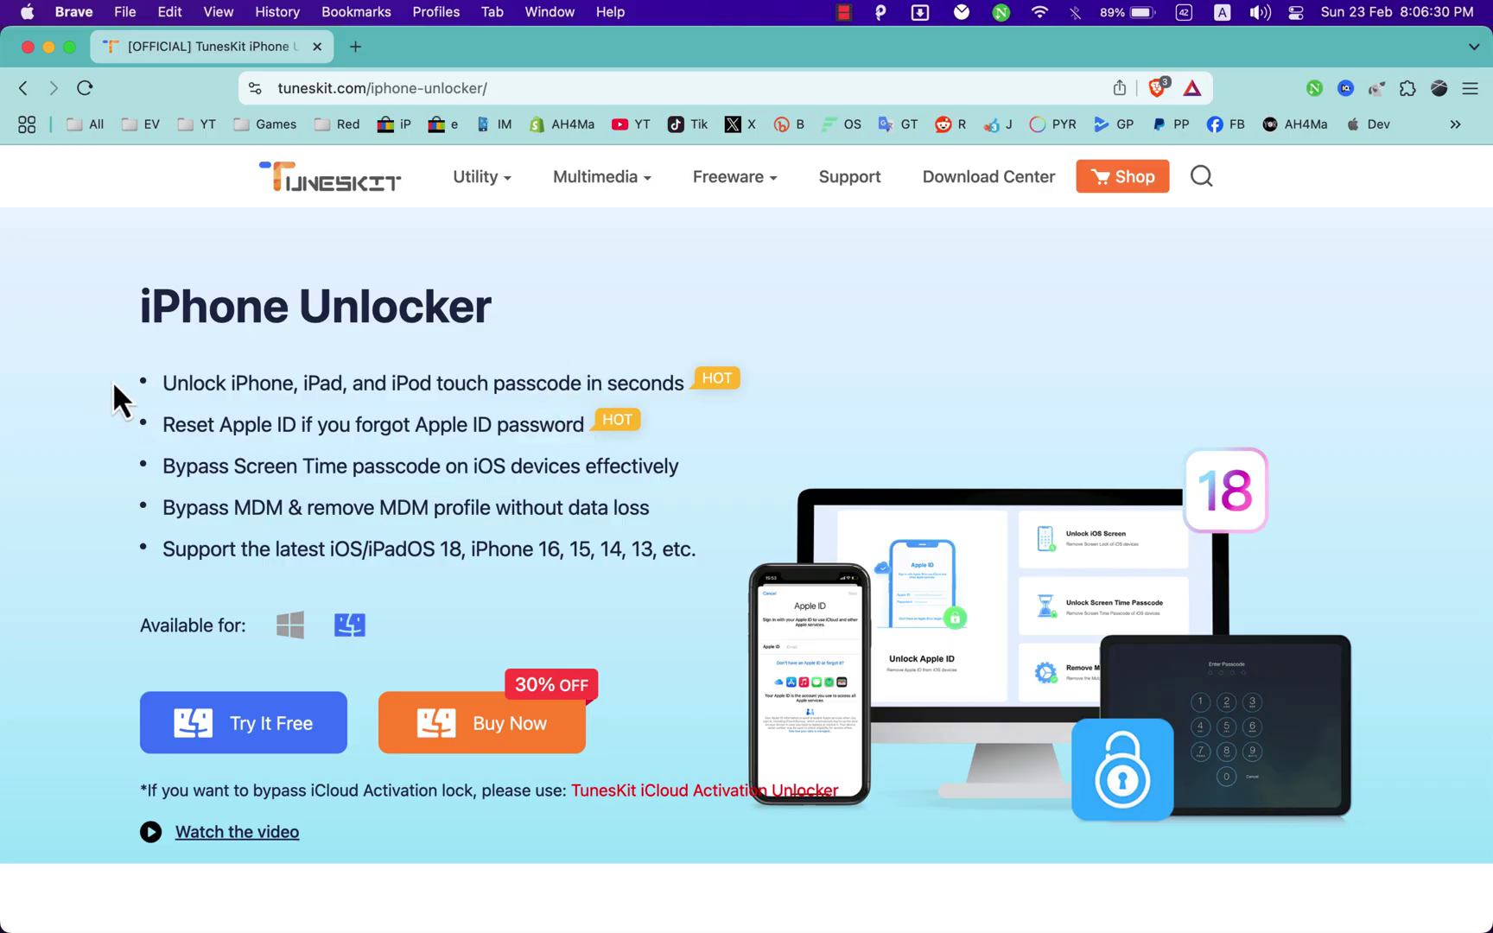
pyautogui.moveTo(163, 378); pyautogui.dragTo(686, 385)
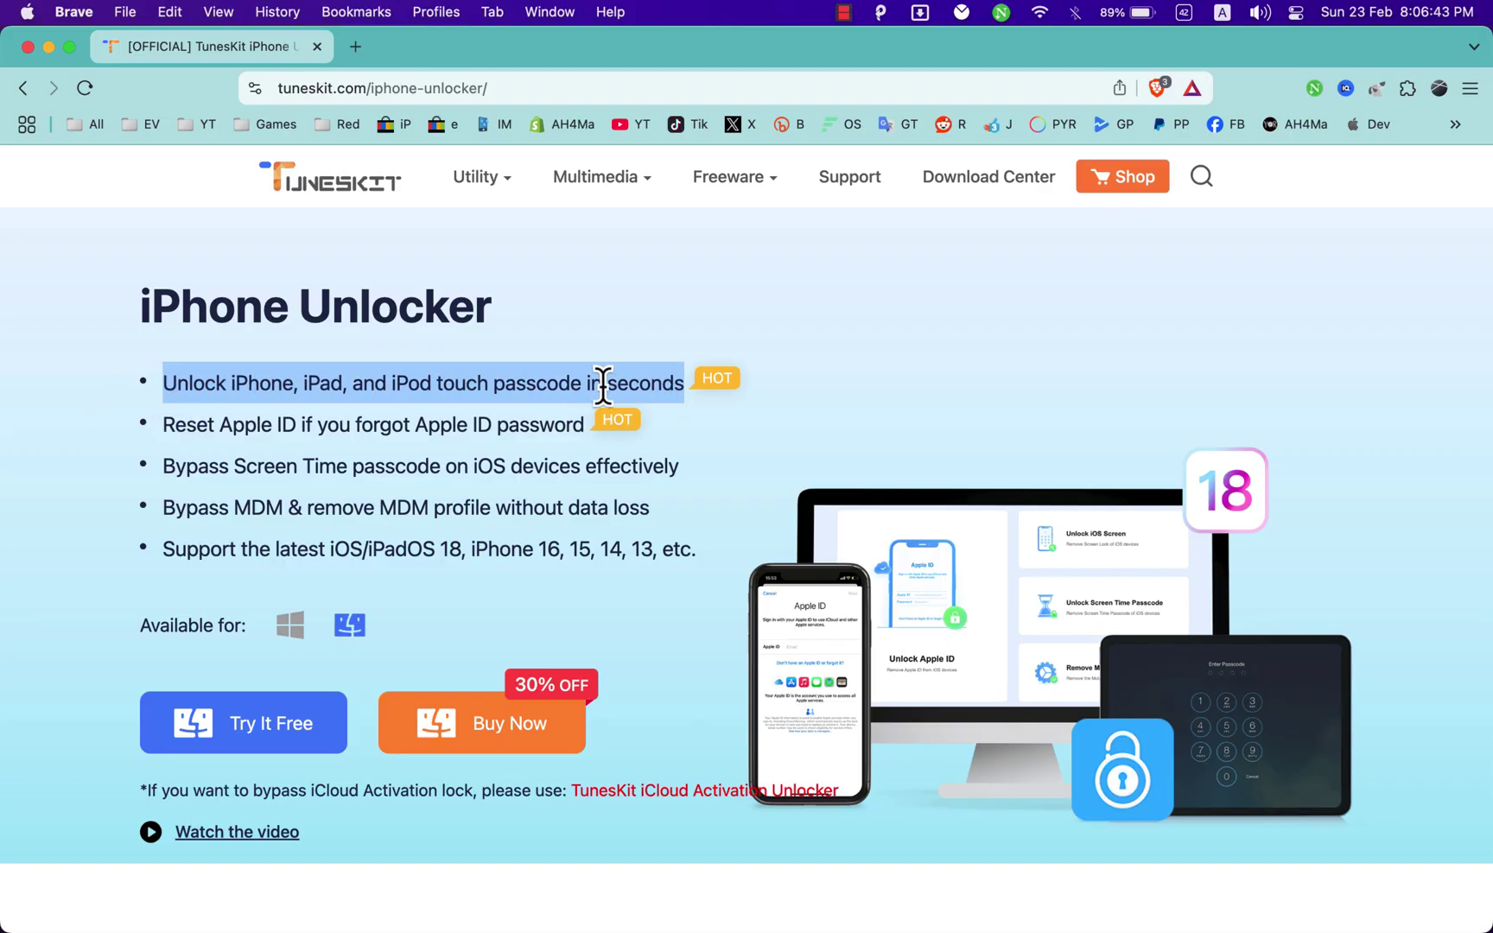
pyautogui.click(163, 434)
pyautogui.moveTo(163, 426); pyautogui.dragTo(584, 426)
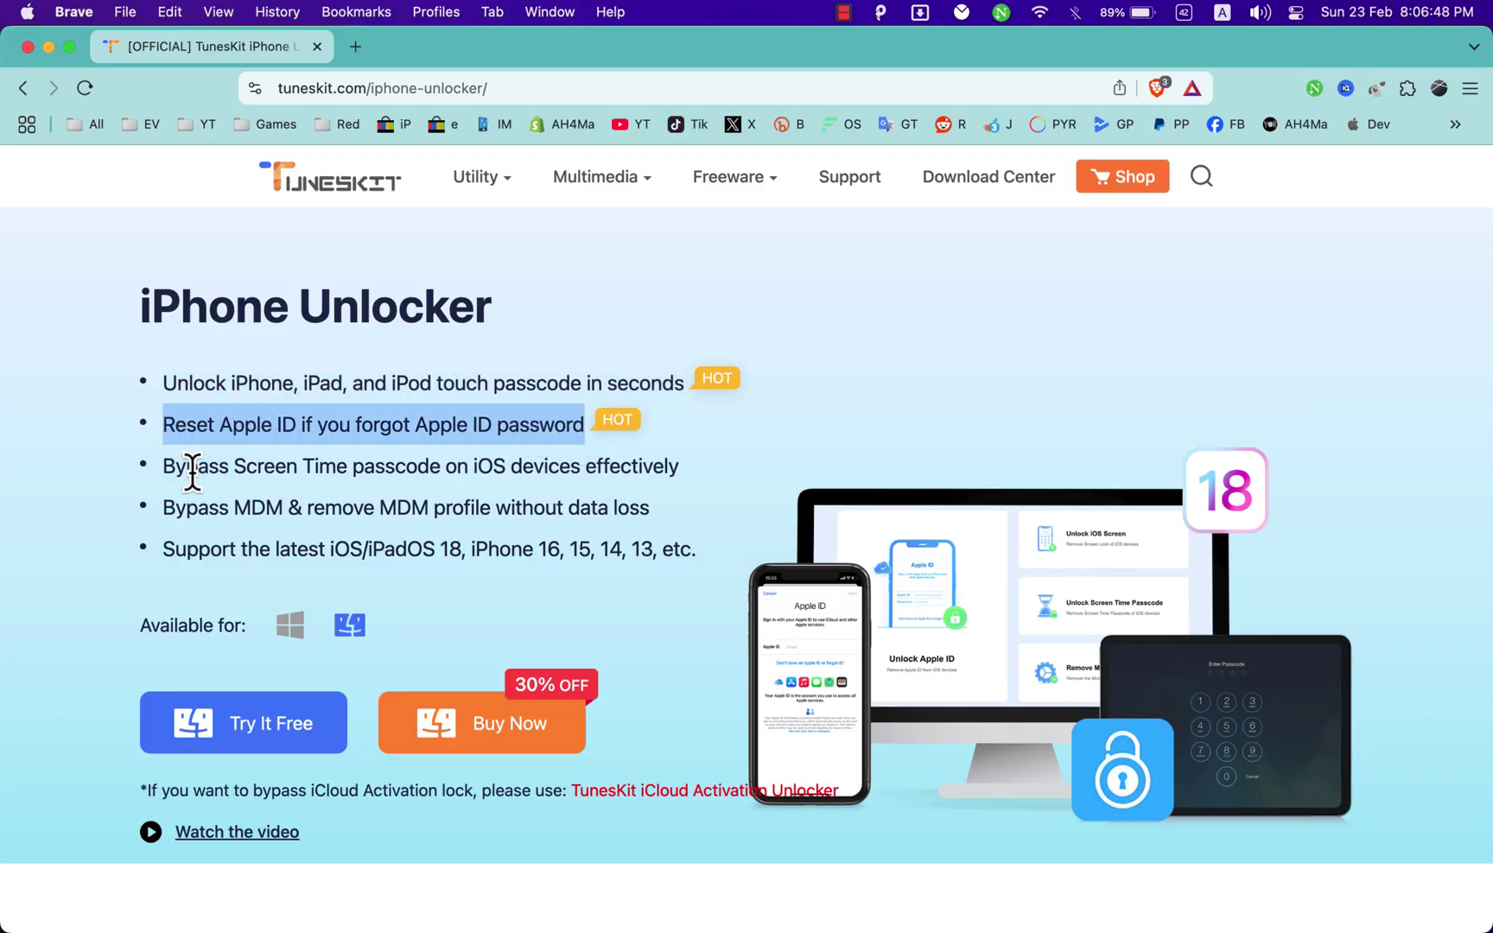
pyautogui.moveTo(162, 466); pyautogui.dragTo(601, 466)
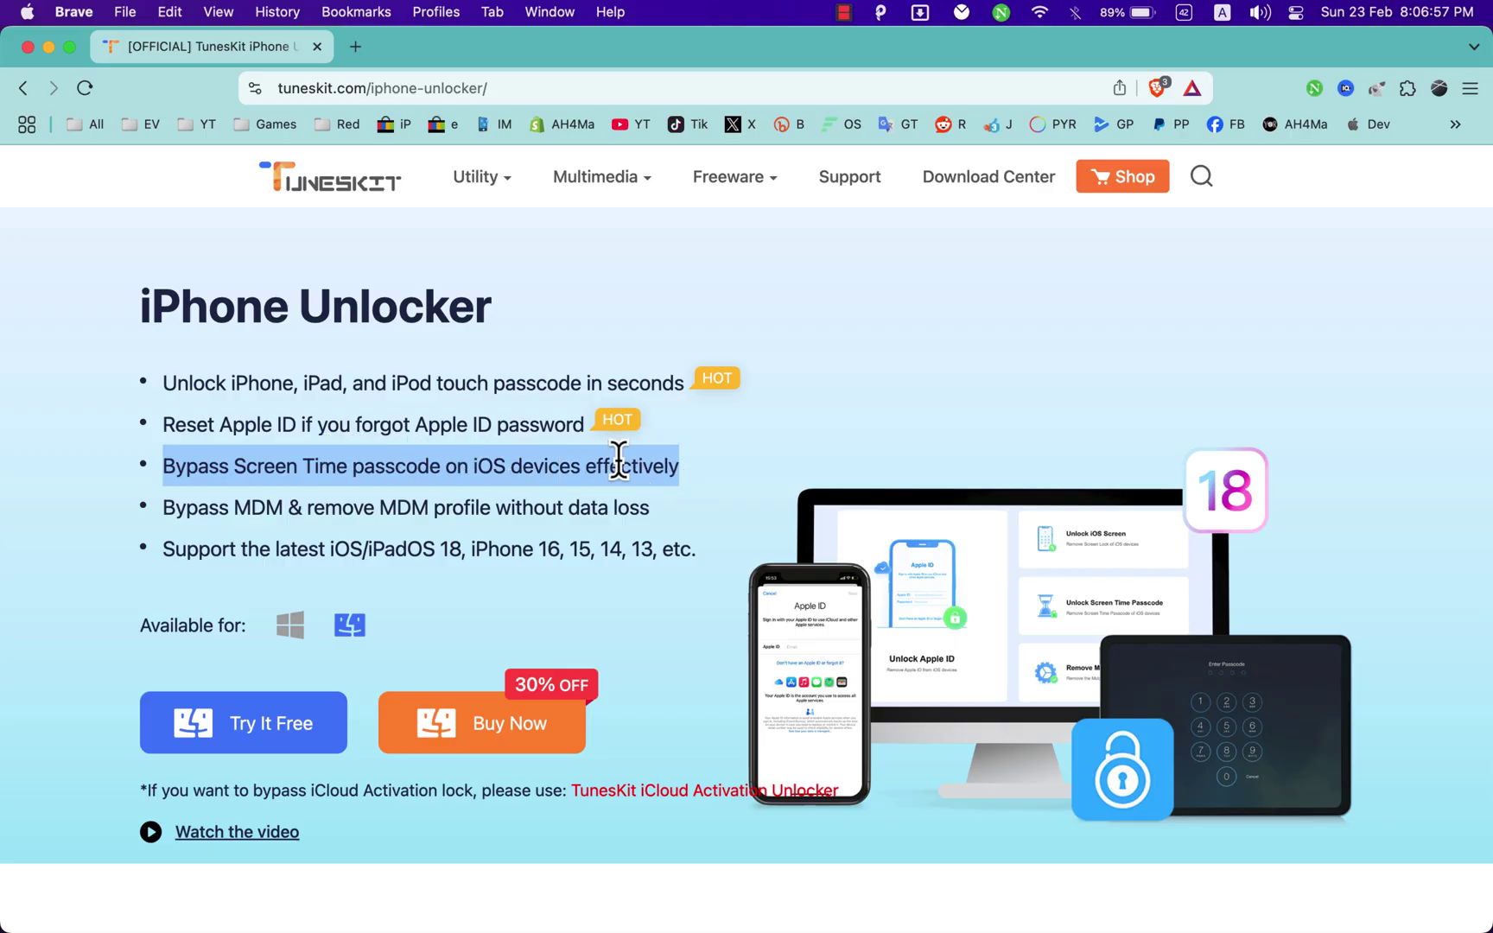
pyautogui.moveTo(162, 508); pyautogui.dragTo(629, 507)
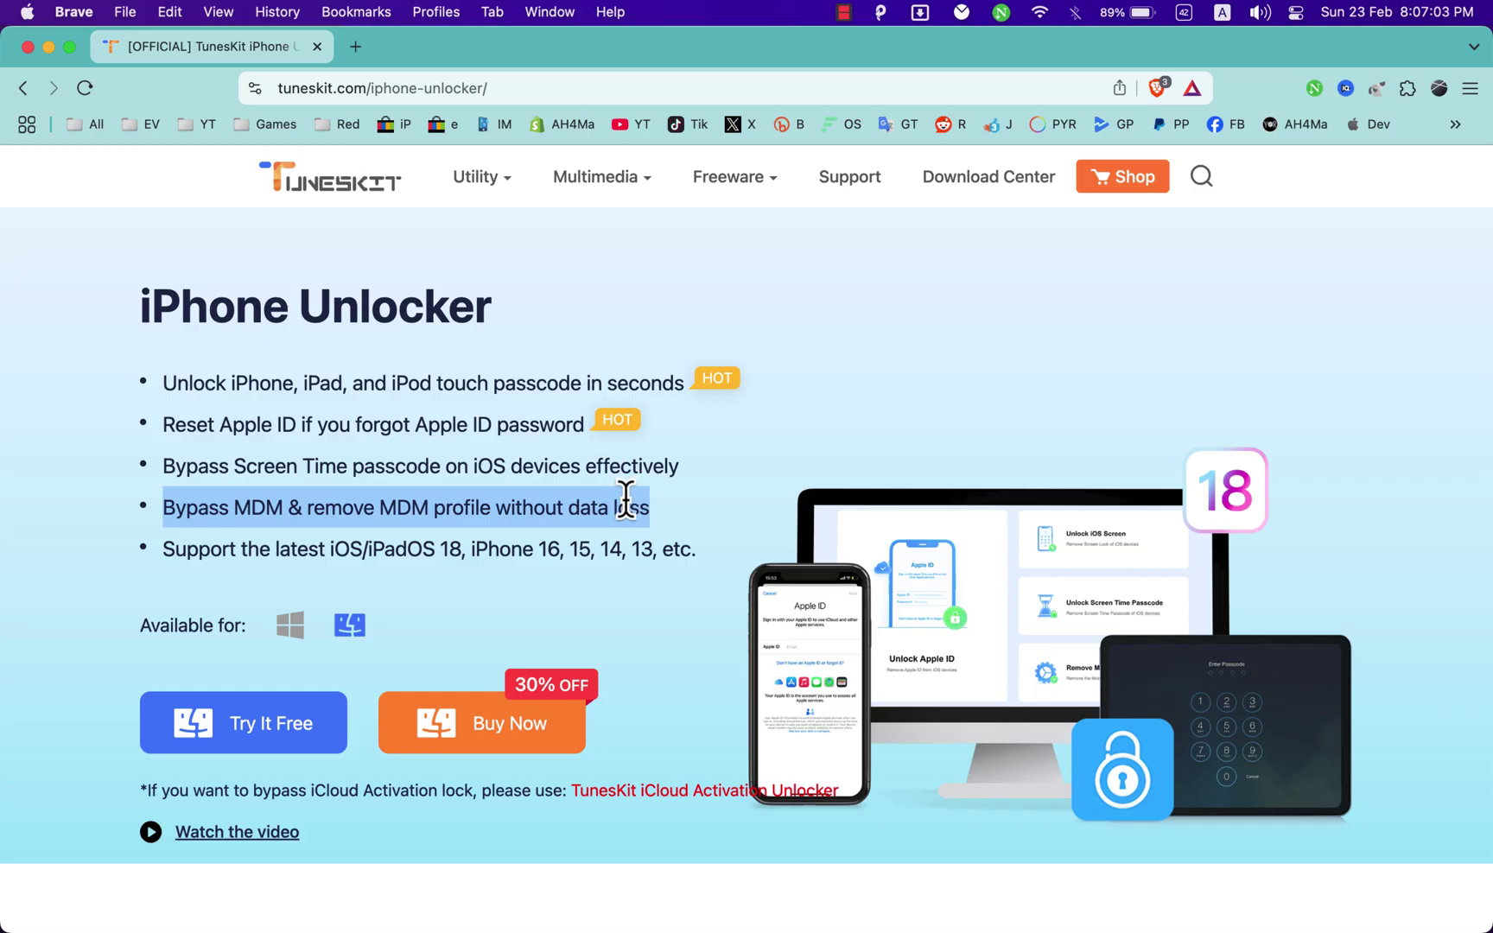
pyautogui.moveTo(160, 549); pyautogui.dragTo(695, 552)
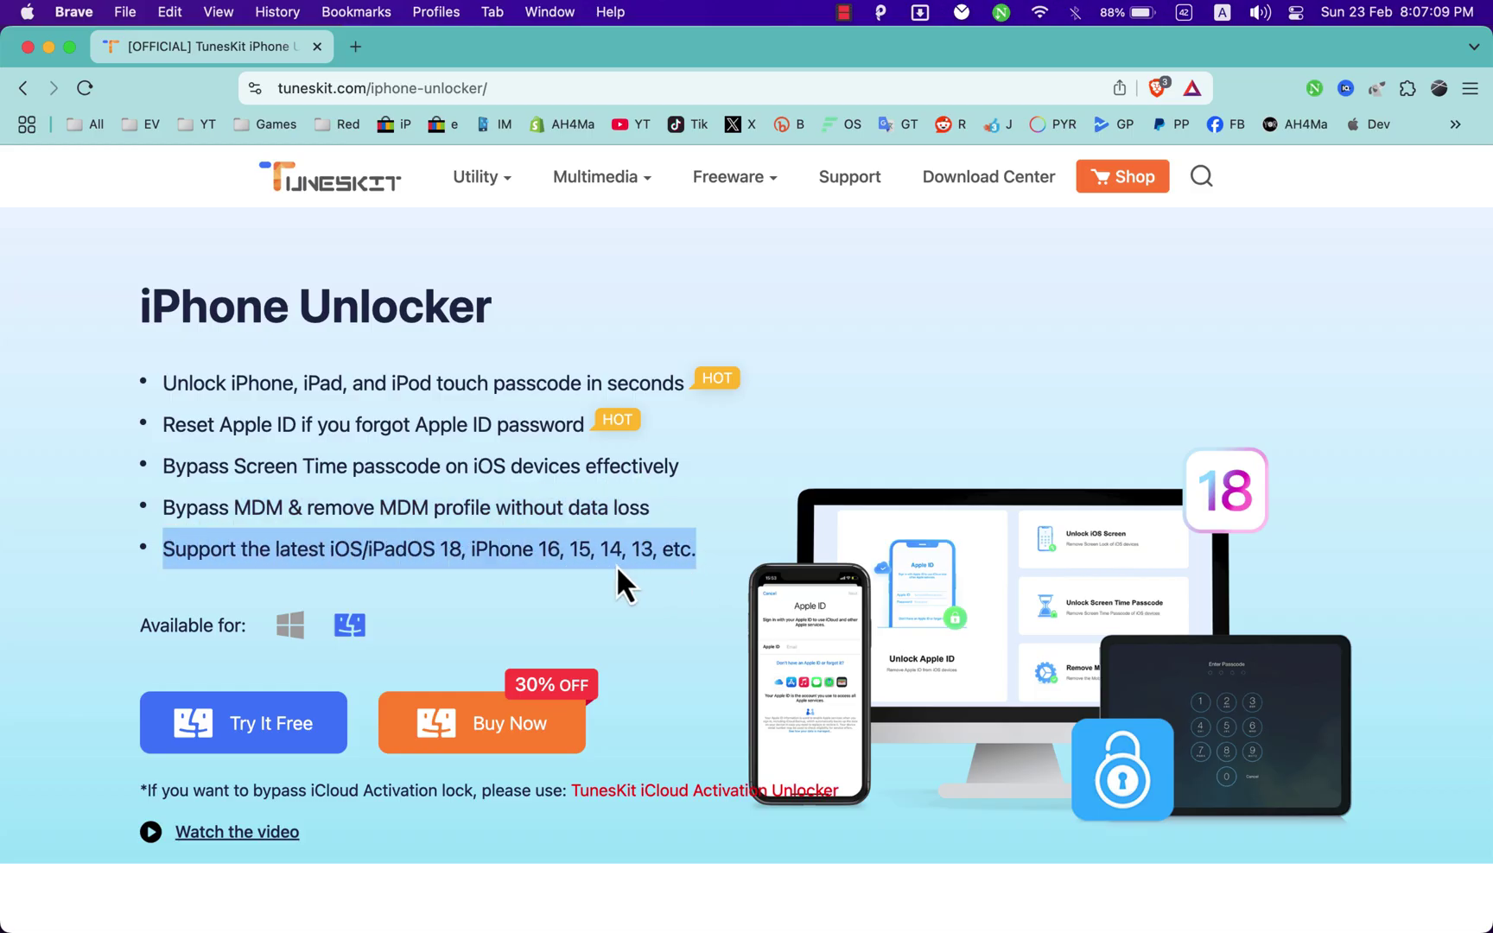
pyautogui.click(649, 536)
pyautogui.scroll(-10, 660, 528)
pyautogui.scroll(-3, 660, 528)
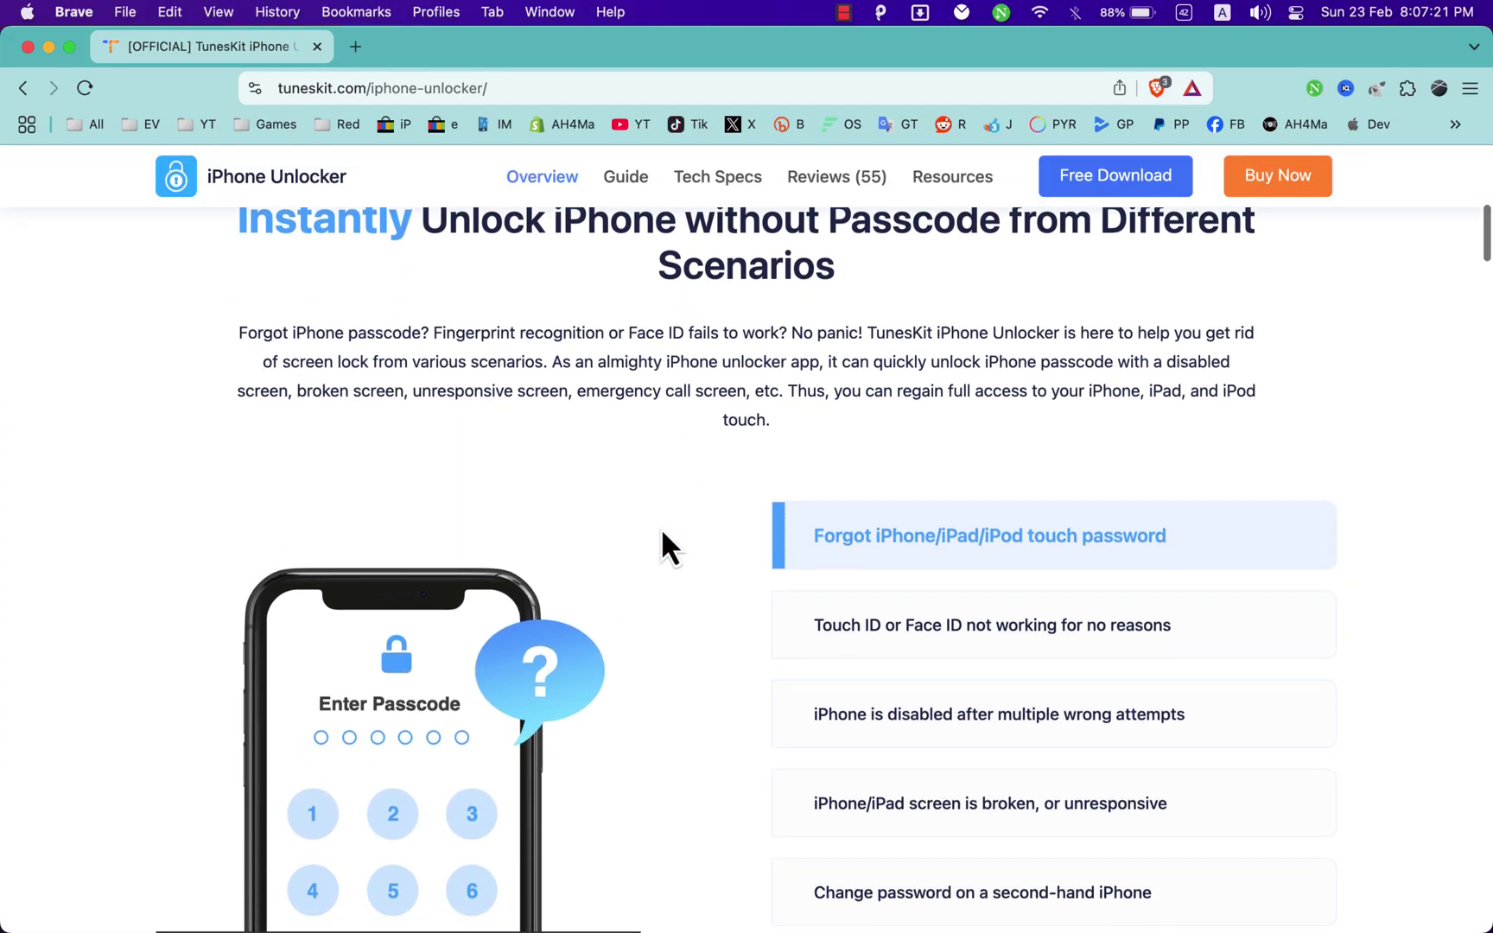
pyautogui.scroll(-3, 661, 527)
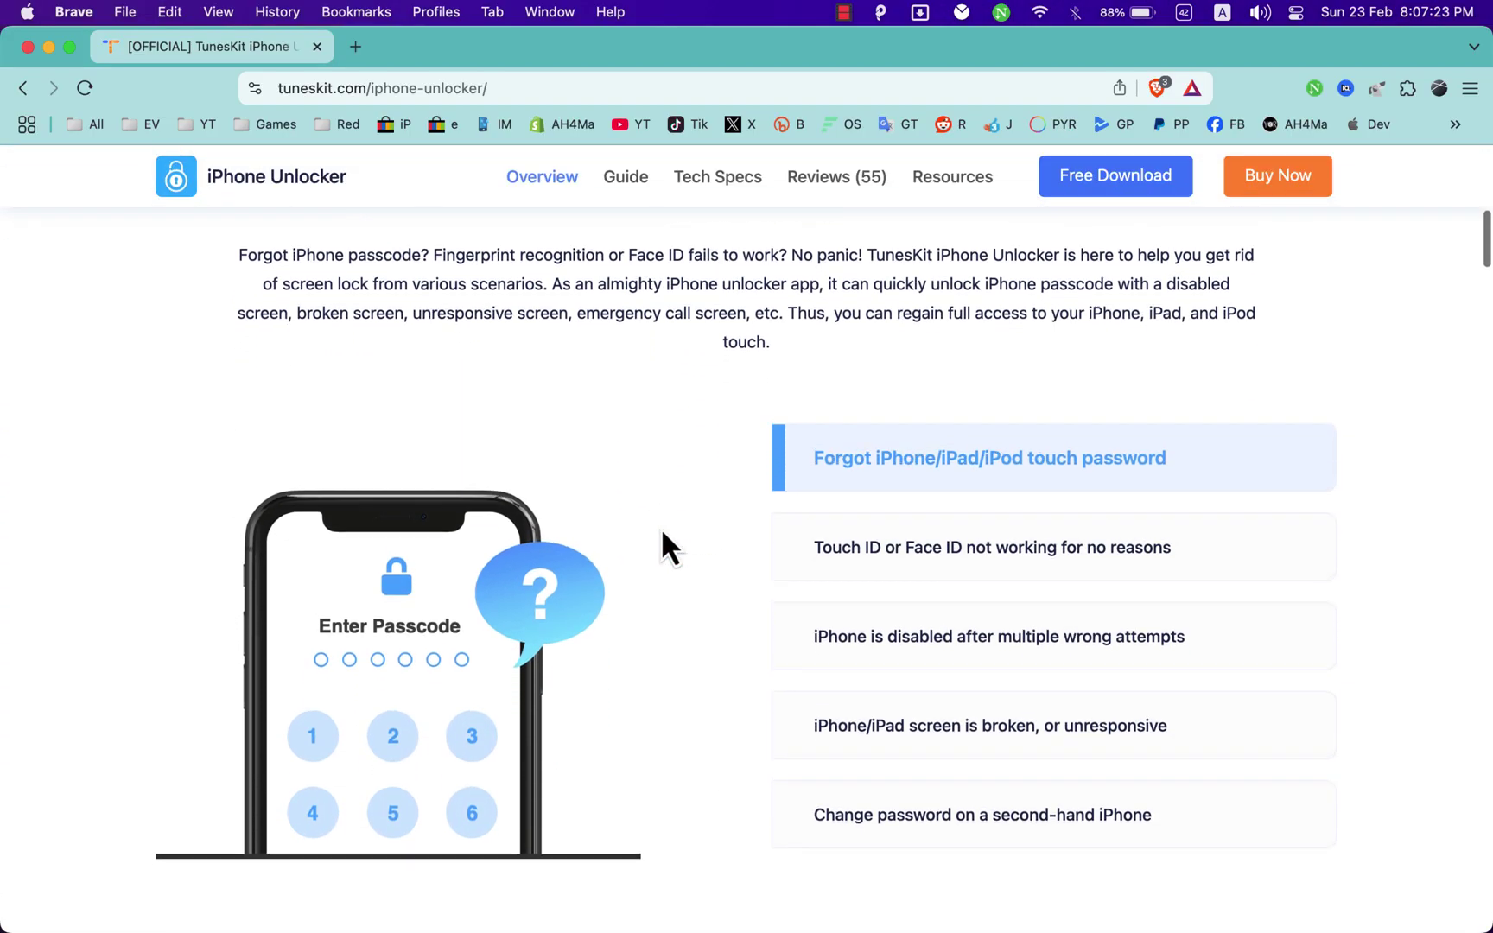
pyautogui.scroll(3, 661, 527)
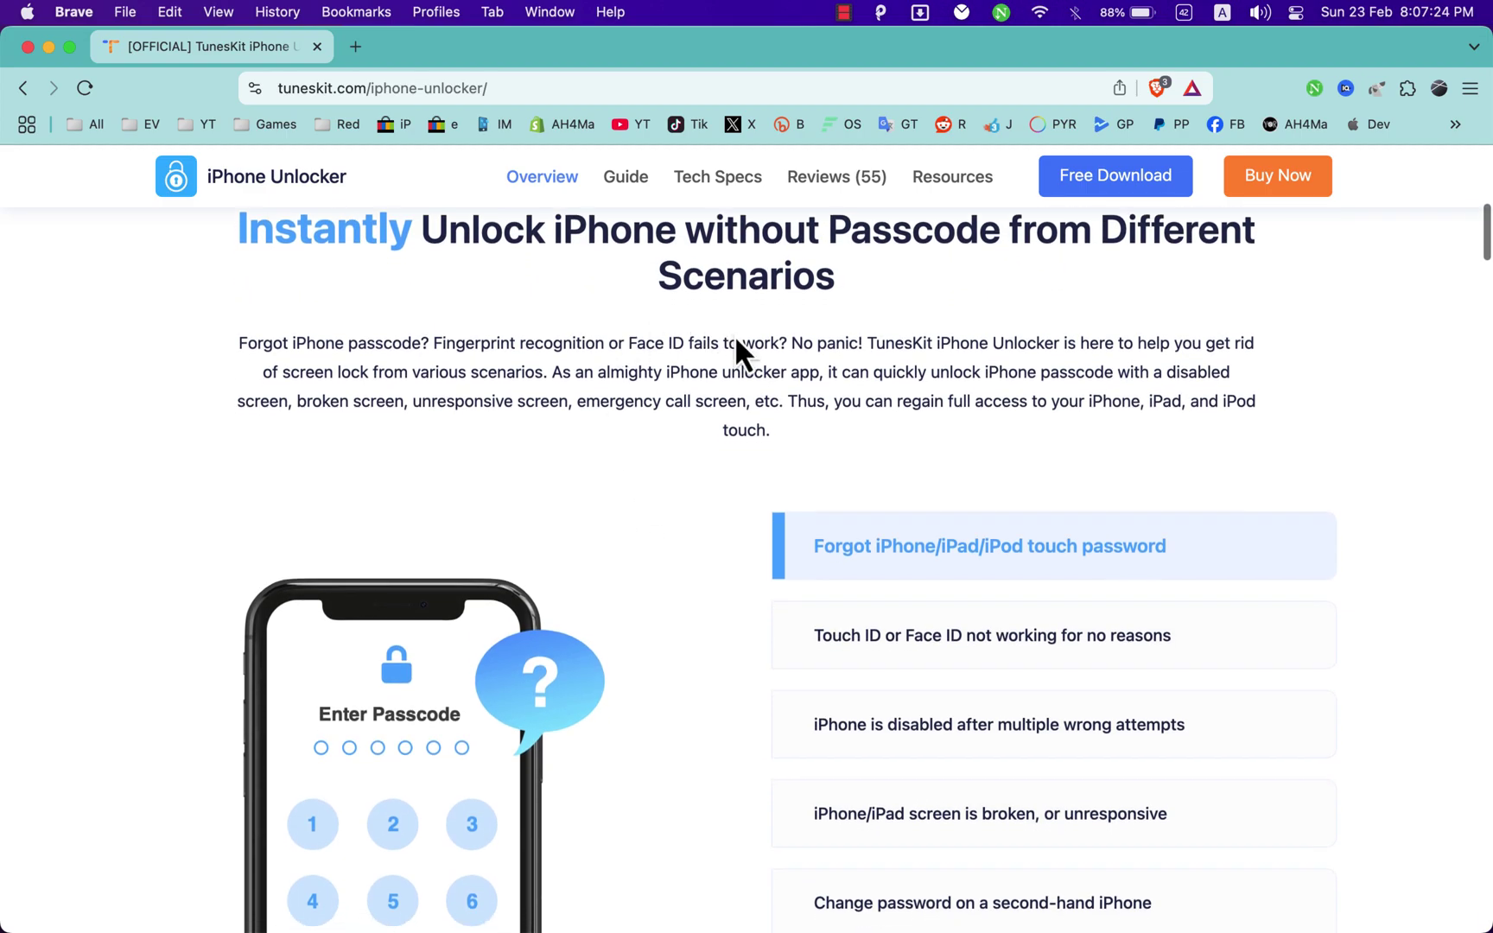
pyautogui.tripleClick(737, 277)
pyautogui.click(768, 285)
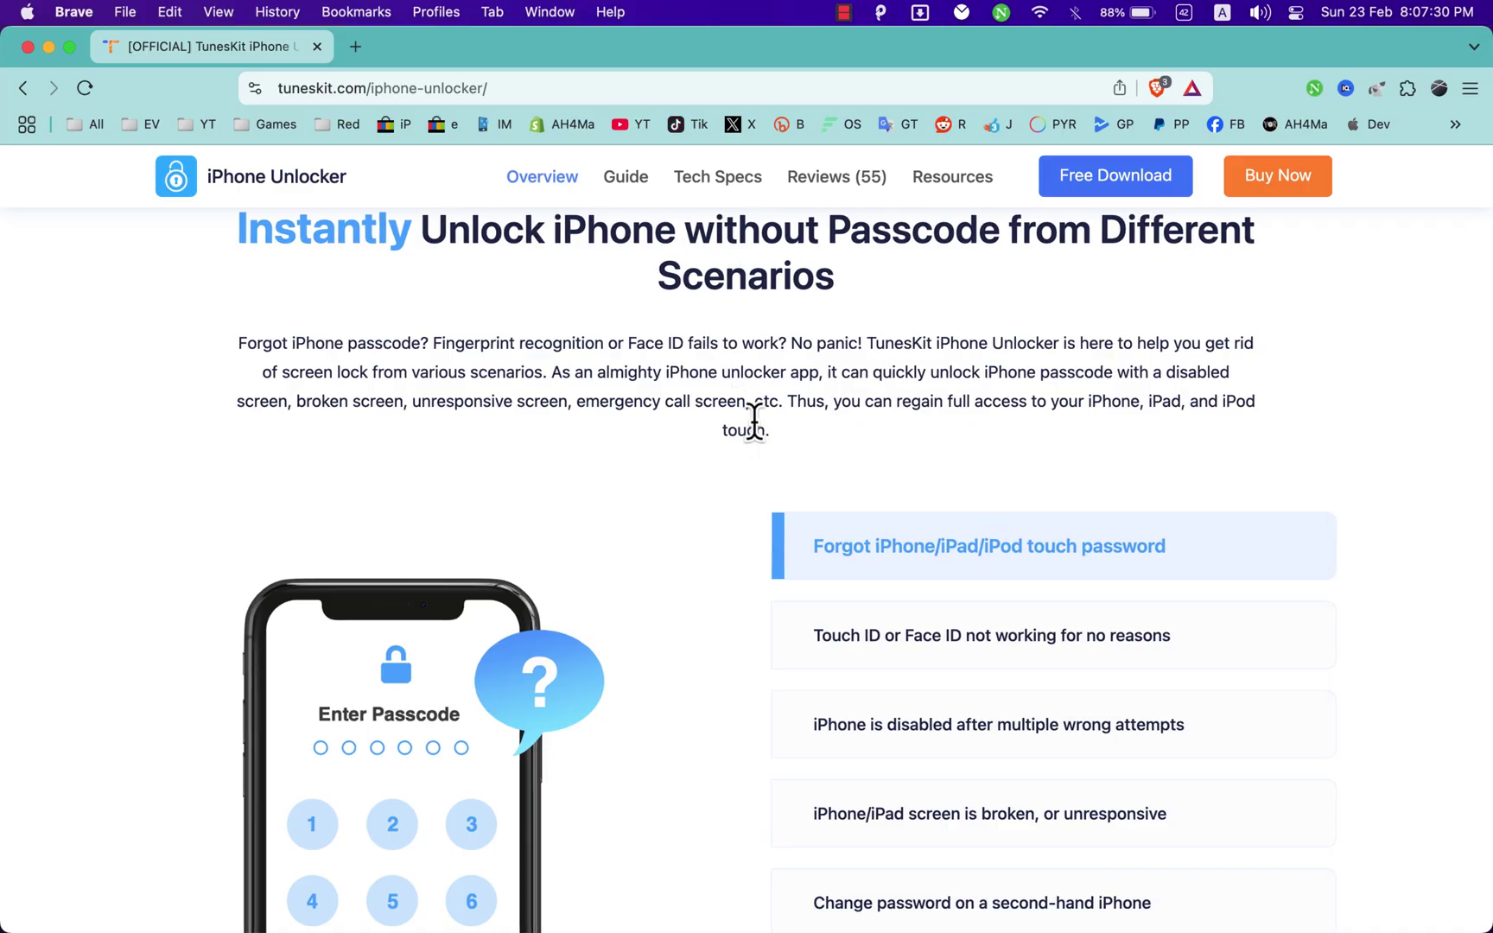
pyautogui.scroll(-2, 755, 421)
pyautogui.scroll(-2, 755, 421)
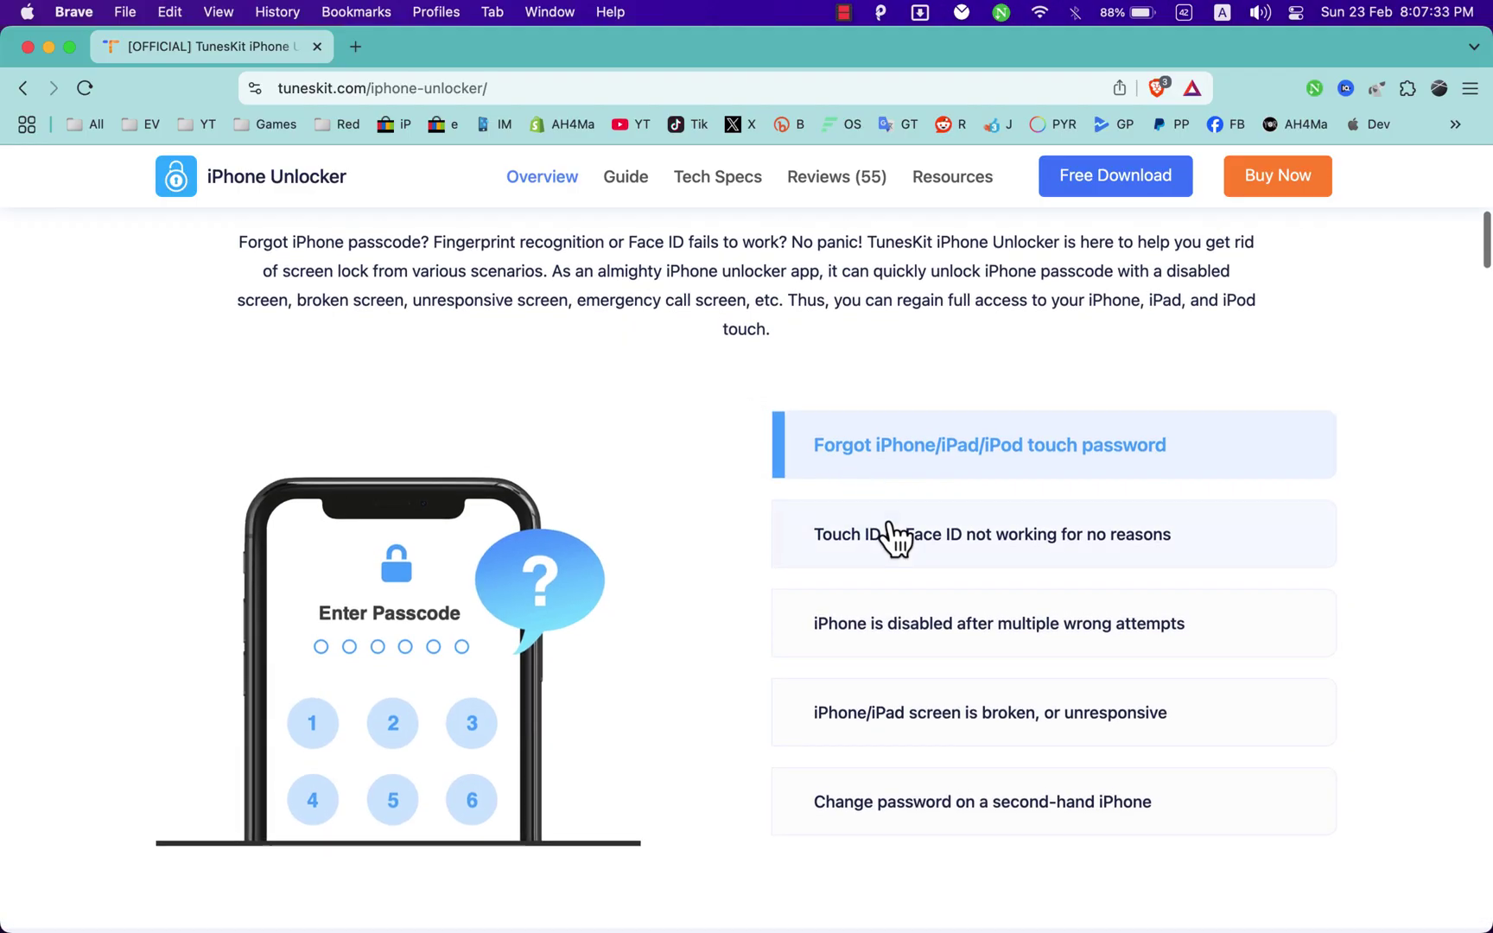
pyautogui.click(898, 535)
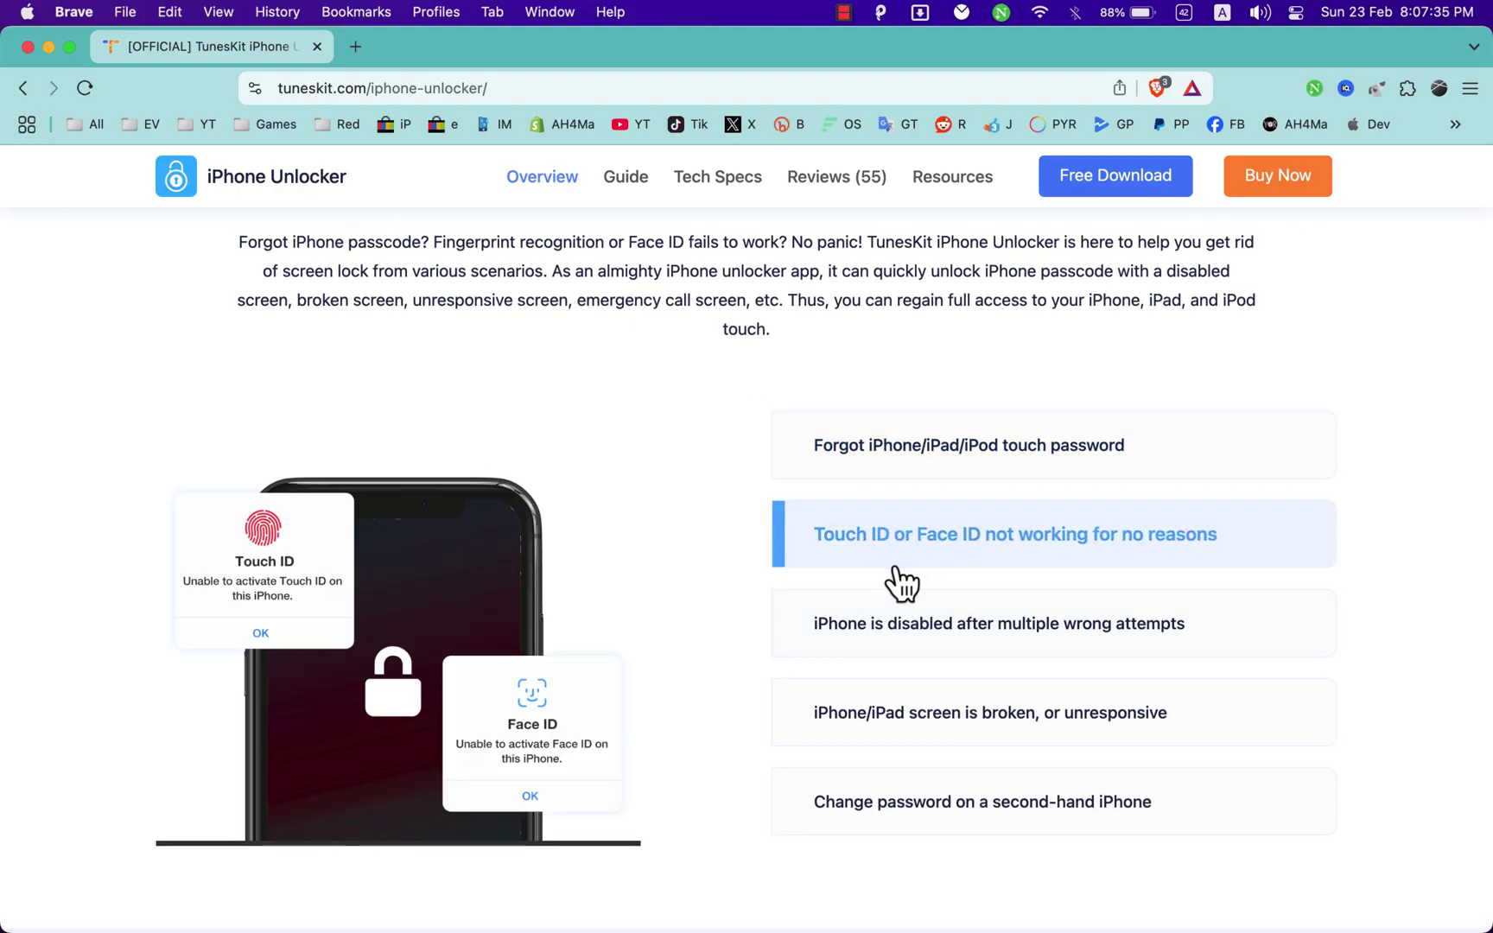
pyautogui.click(907, 624)
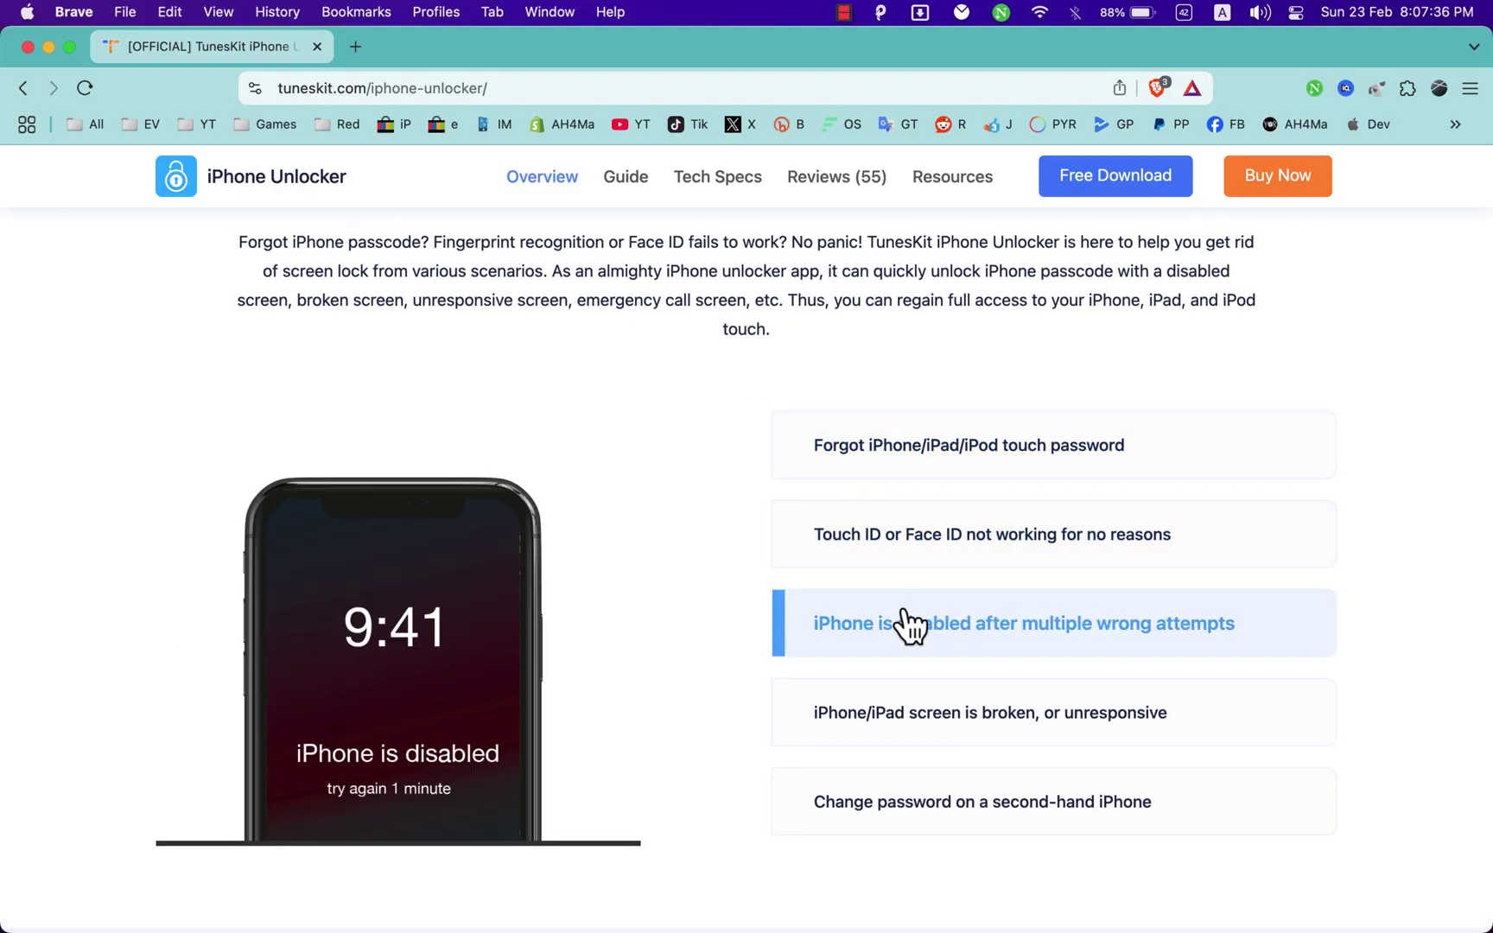
pyautogui.click(927, 717)
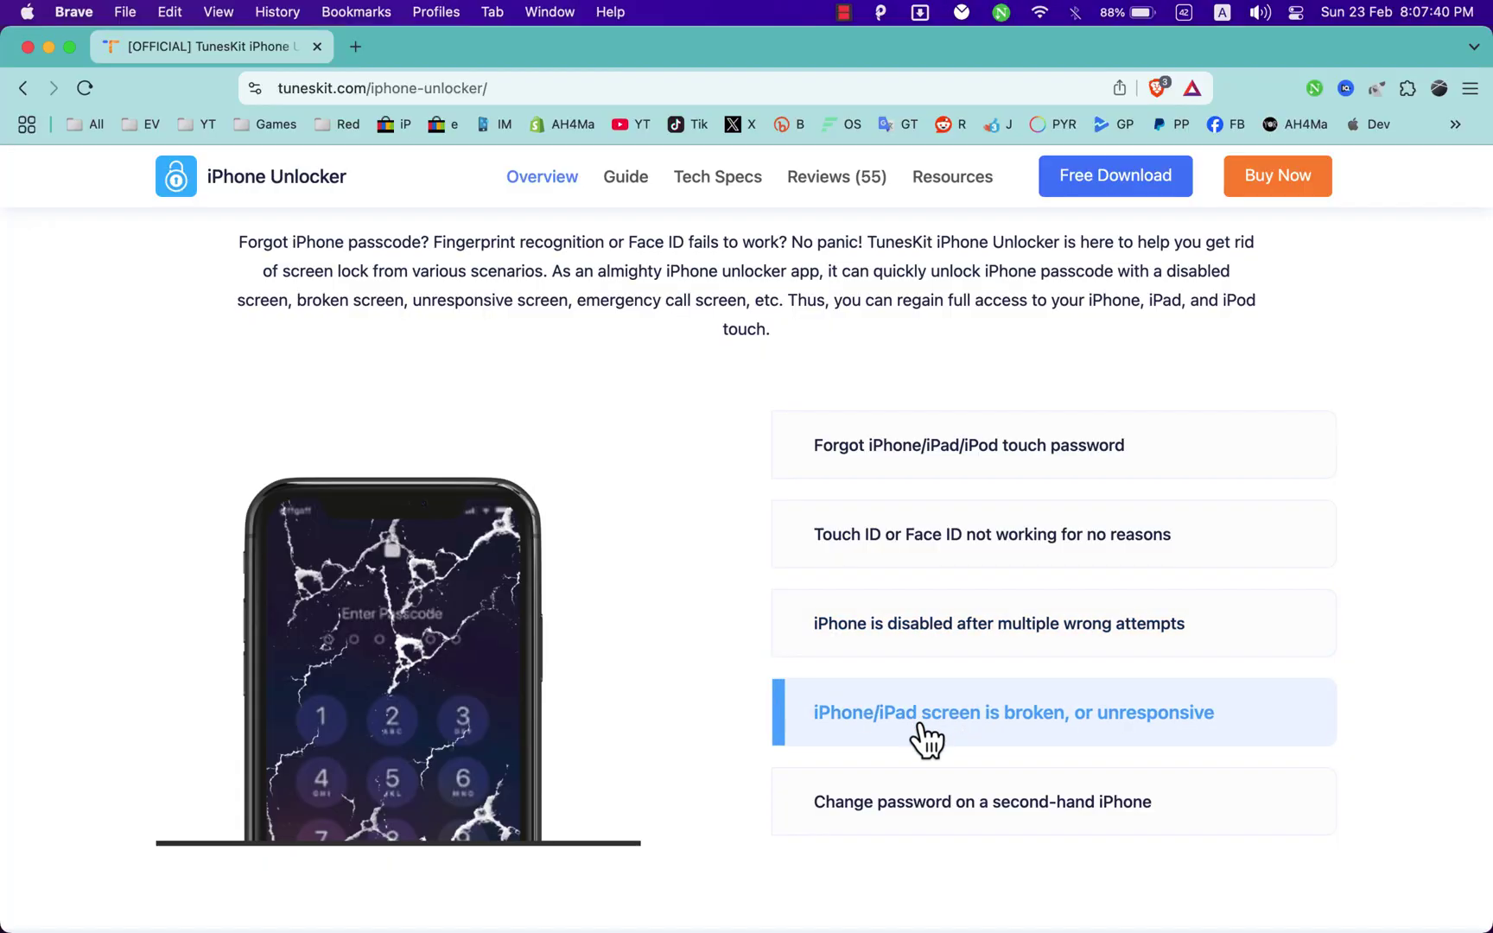
pyautogui.click(921, 801)
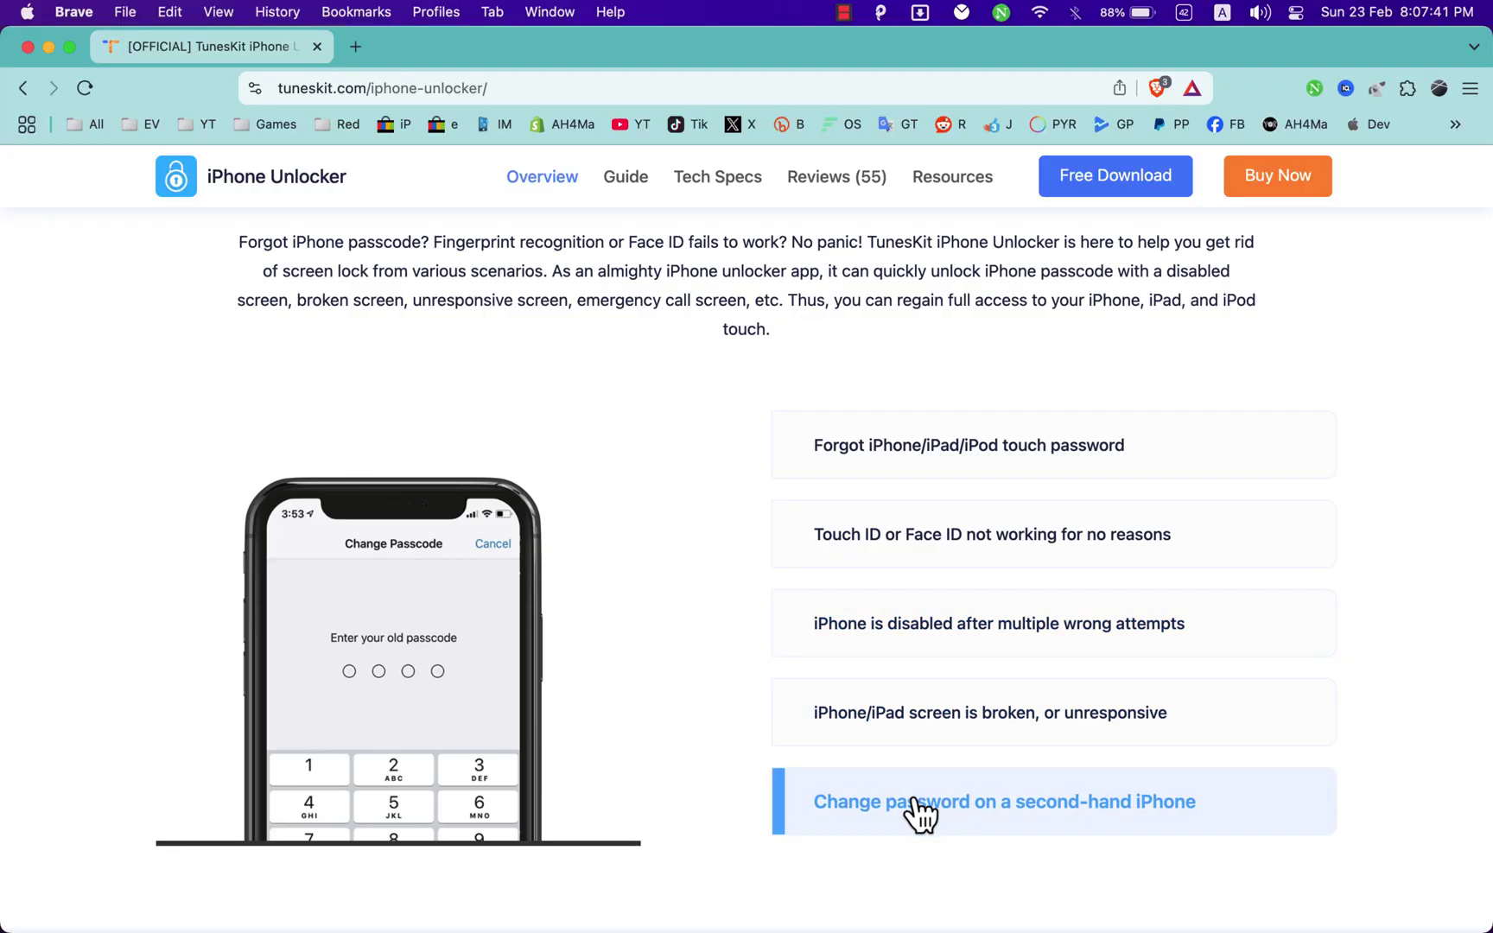
pyautogui.scroll(-5, 752, 591)
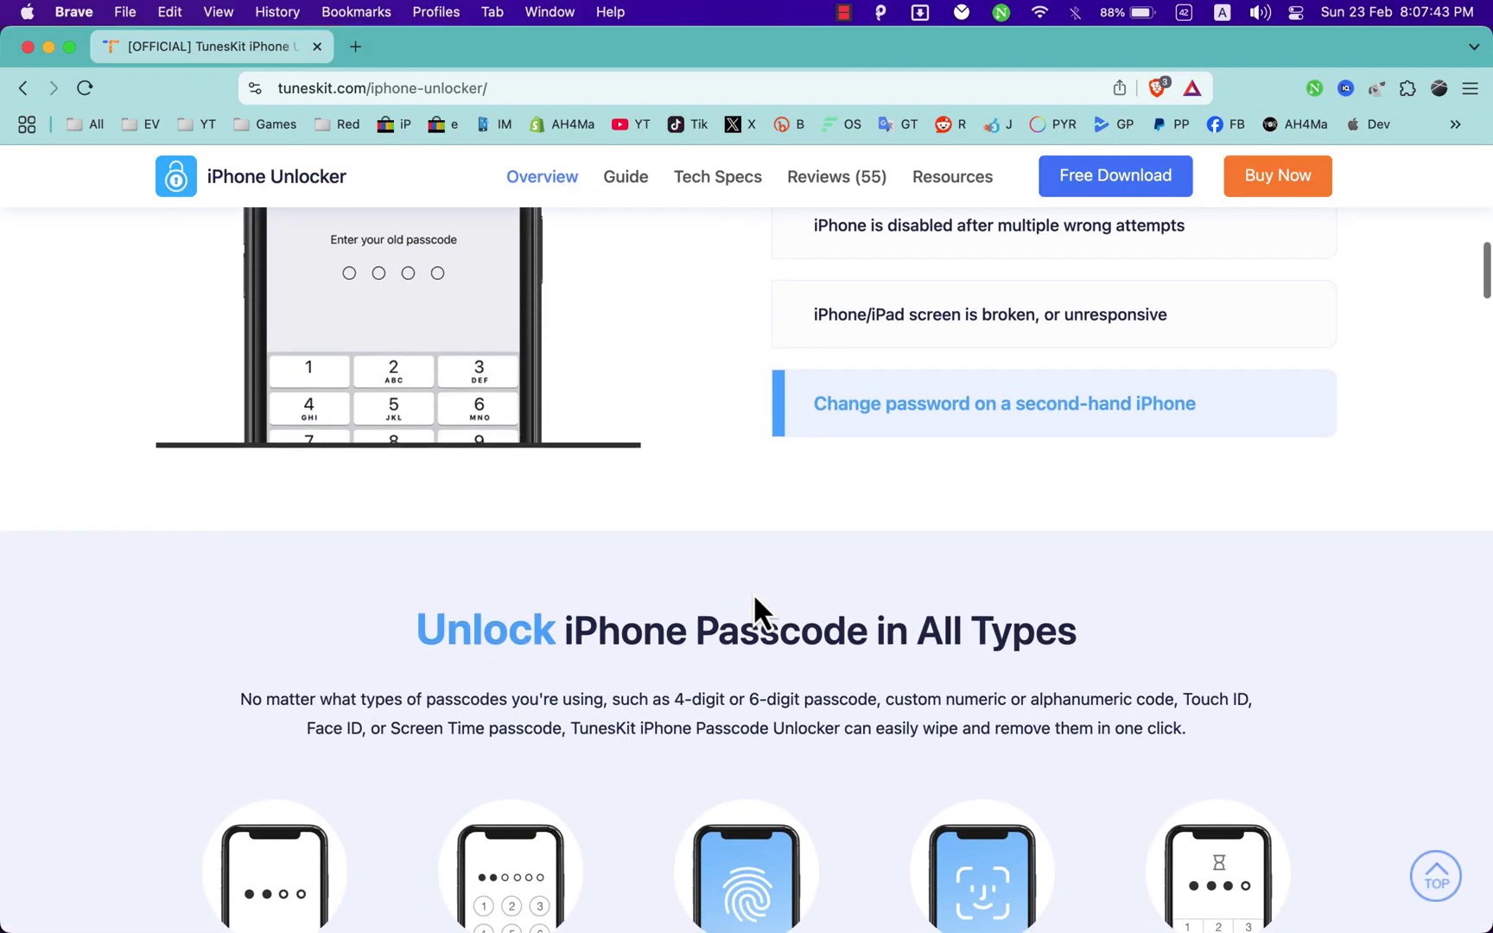
pyautogui.scroll(-2, 752, 592)
pyautogui.scroll(-3, 752, 591)
pyautogui.scroll(-5, 752, 590)
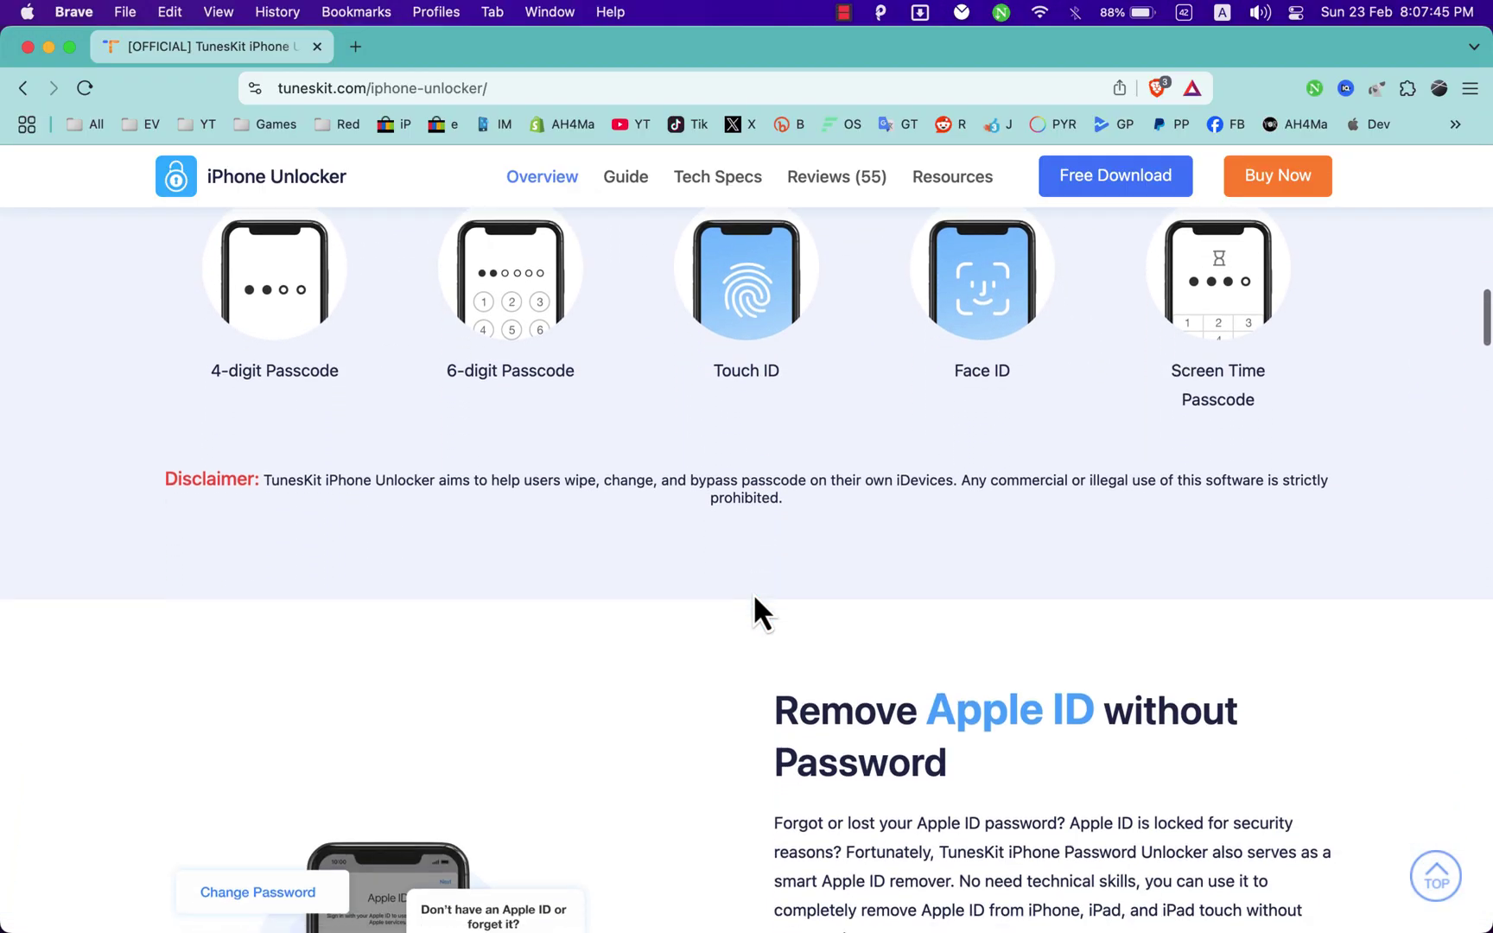
pyautogui.scroll(-3, 753, 592)
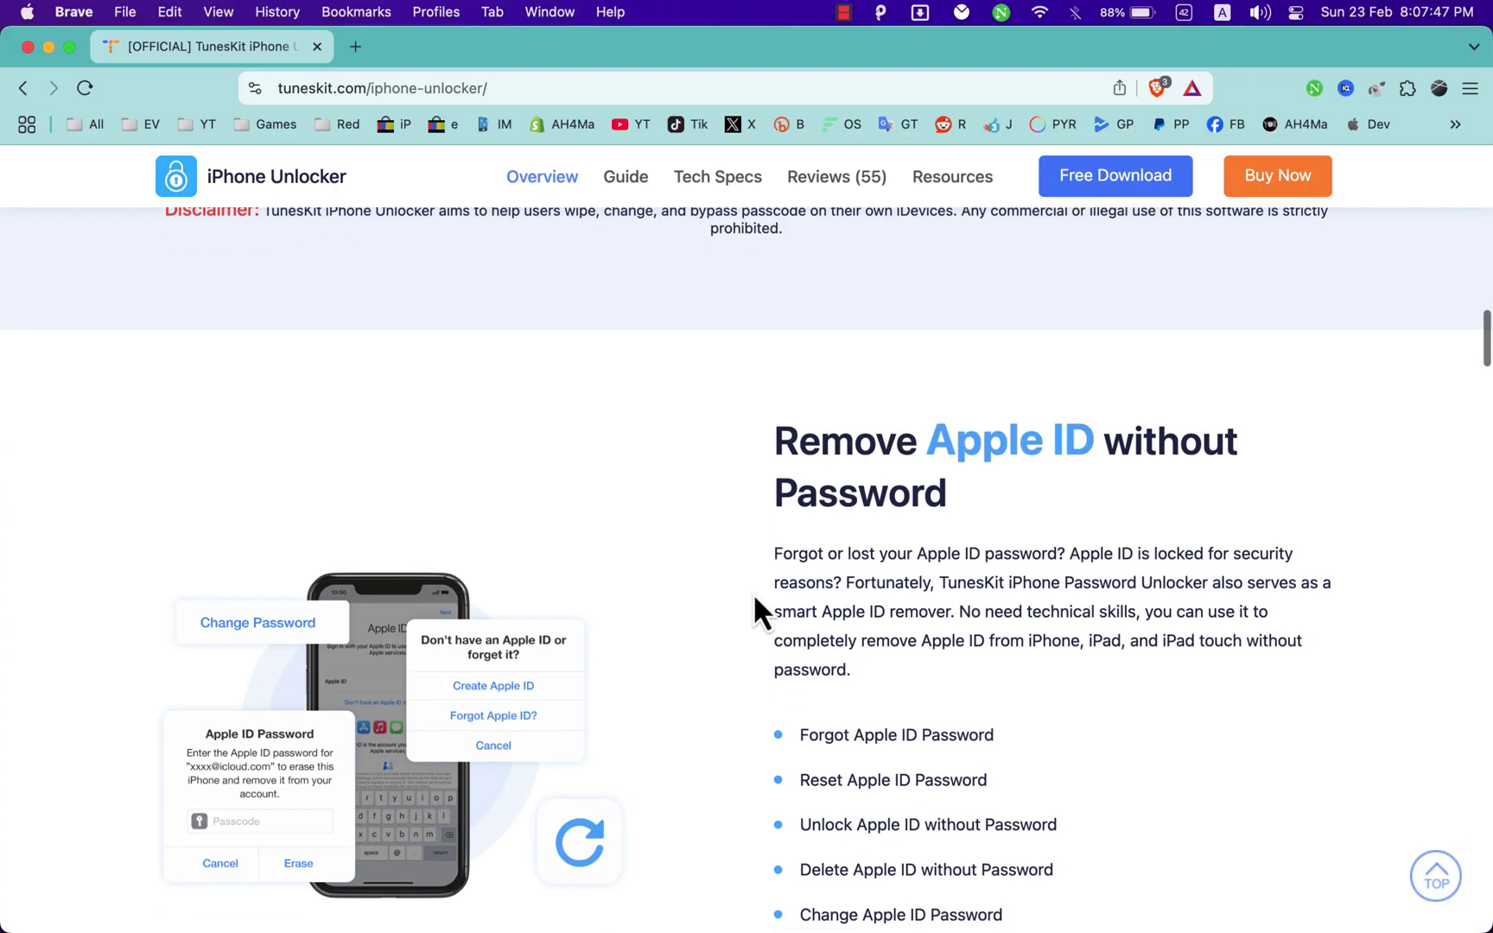
pyautogui.scroll(-2, 753, 593)
pyautogui.scroll(-2, 753, 593)
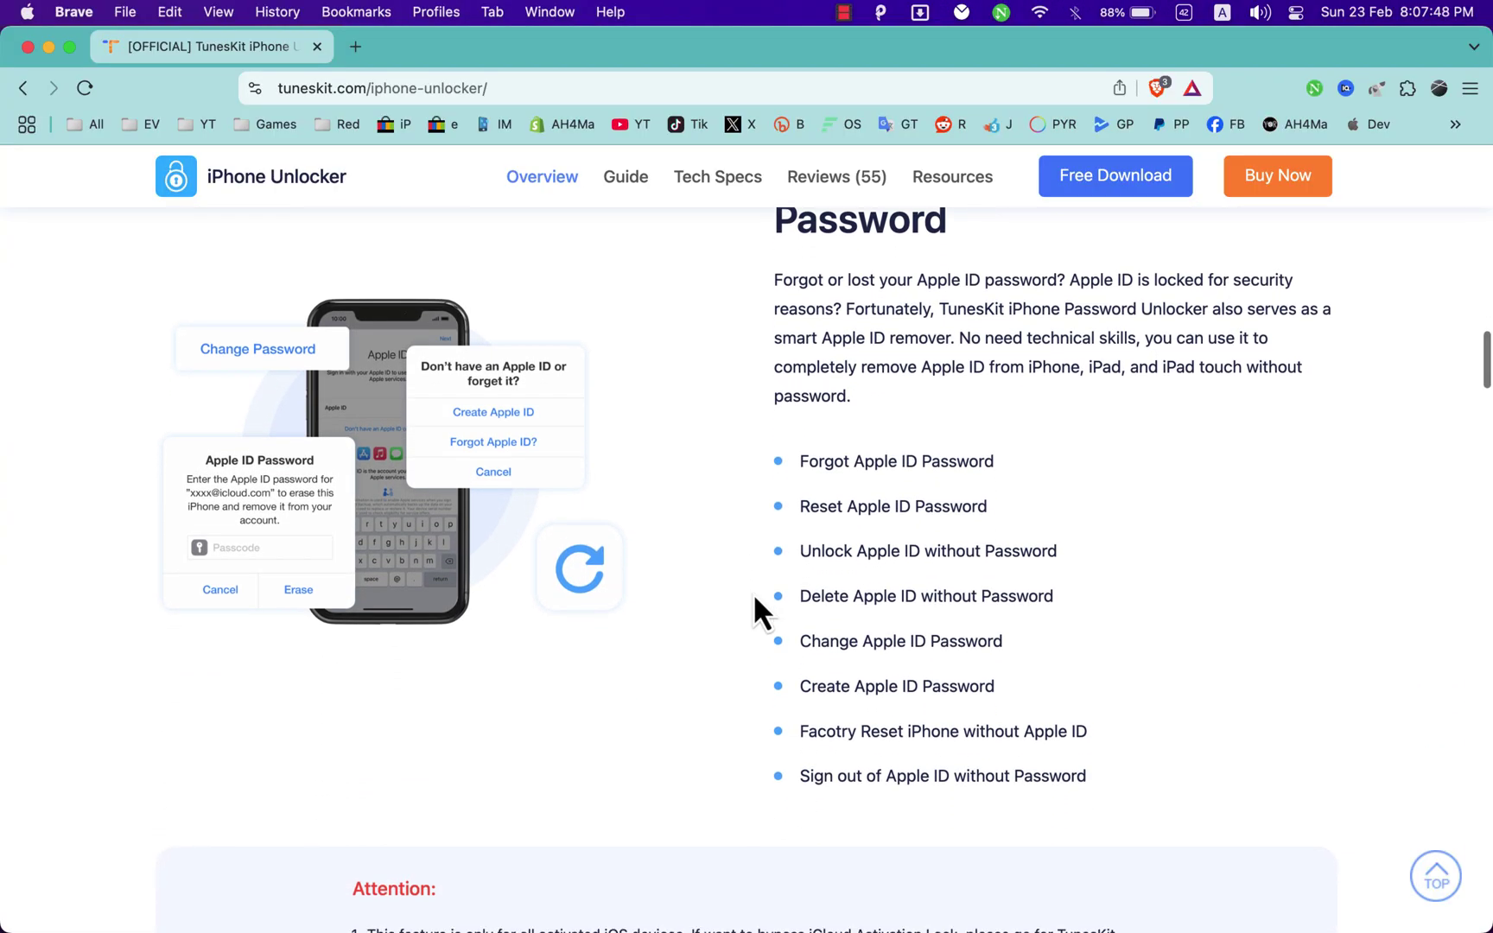
pyautogui.scroll(-1, 752, 592)
pyautogui.scroll(-1, 754, 593)
pyautogui.scroll(-1, 753, 593)
pyautogui.scroll(-1, 752, 593)
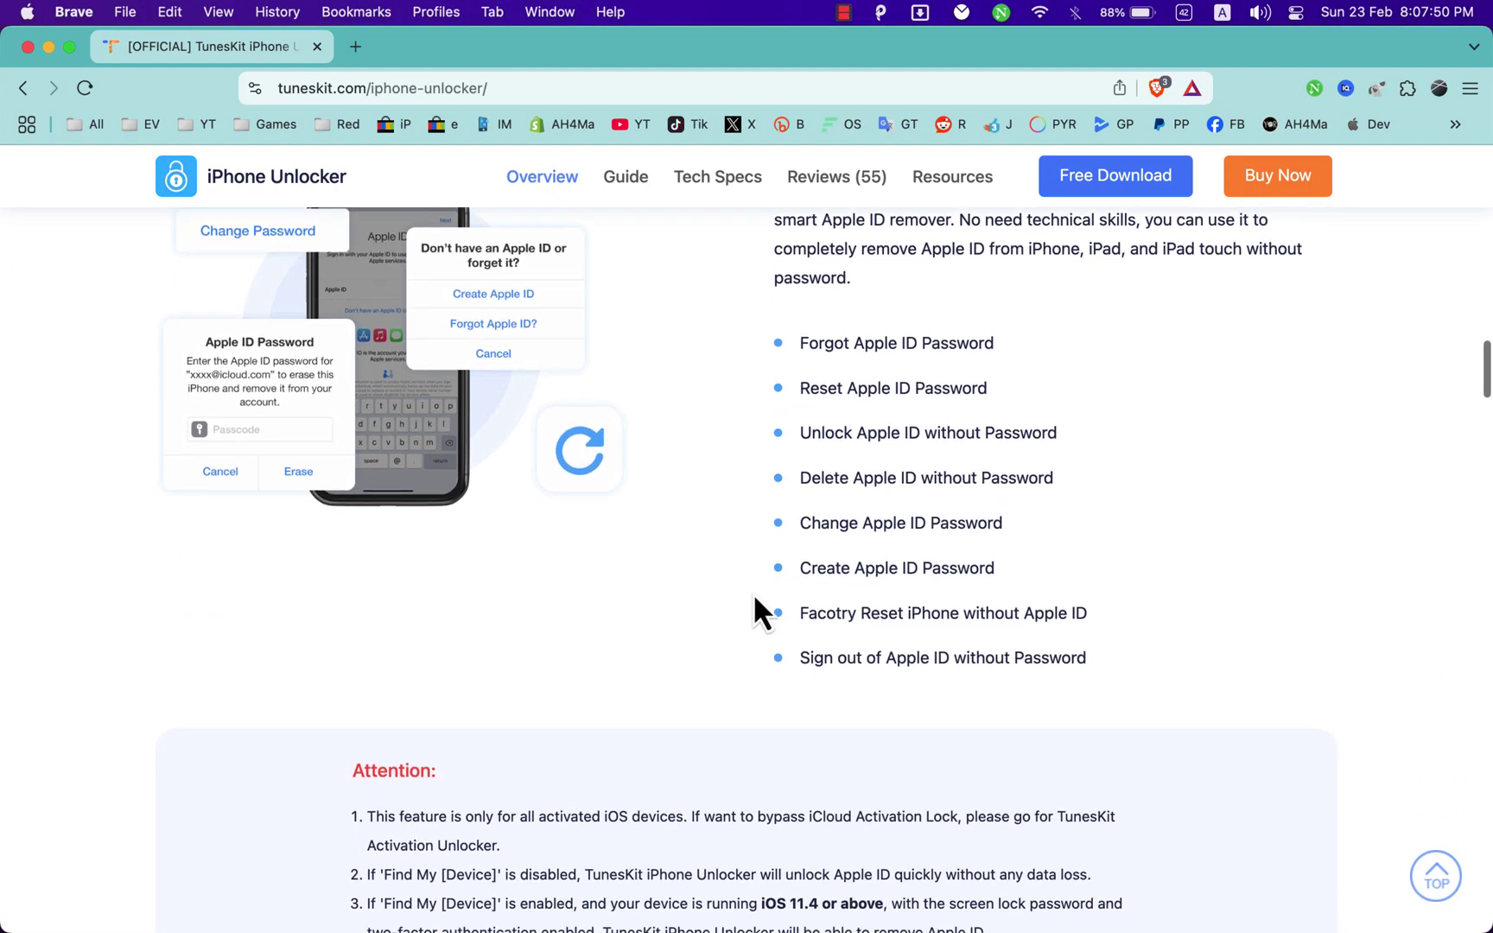
pyautogui.scroll(-1, 752, 593)
pyautogui.scroll(-1, 753, 593)
pyautogui.scroll(-1, 752, 593)
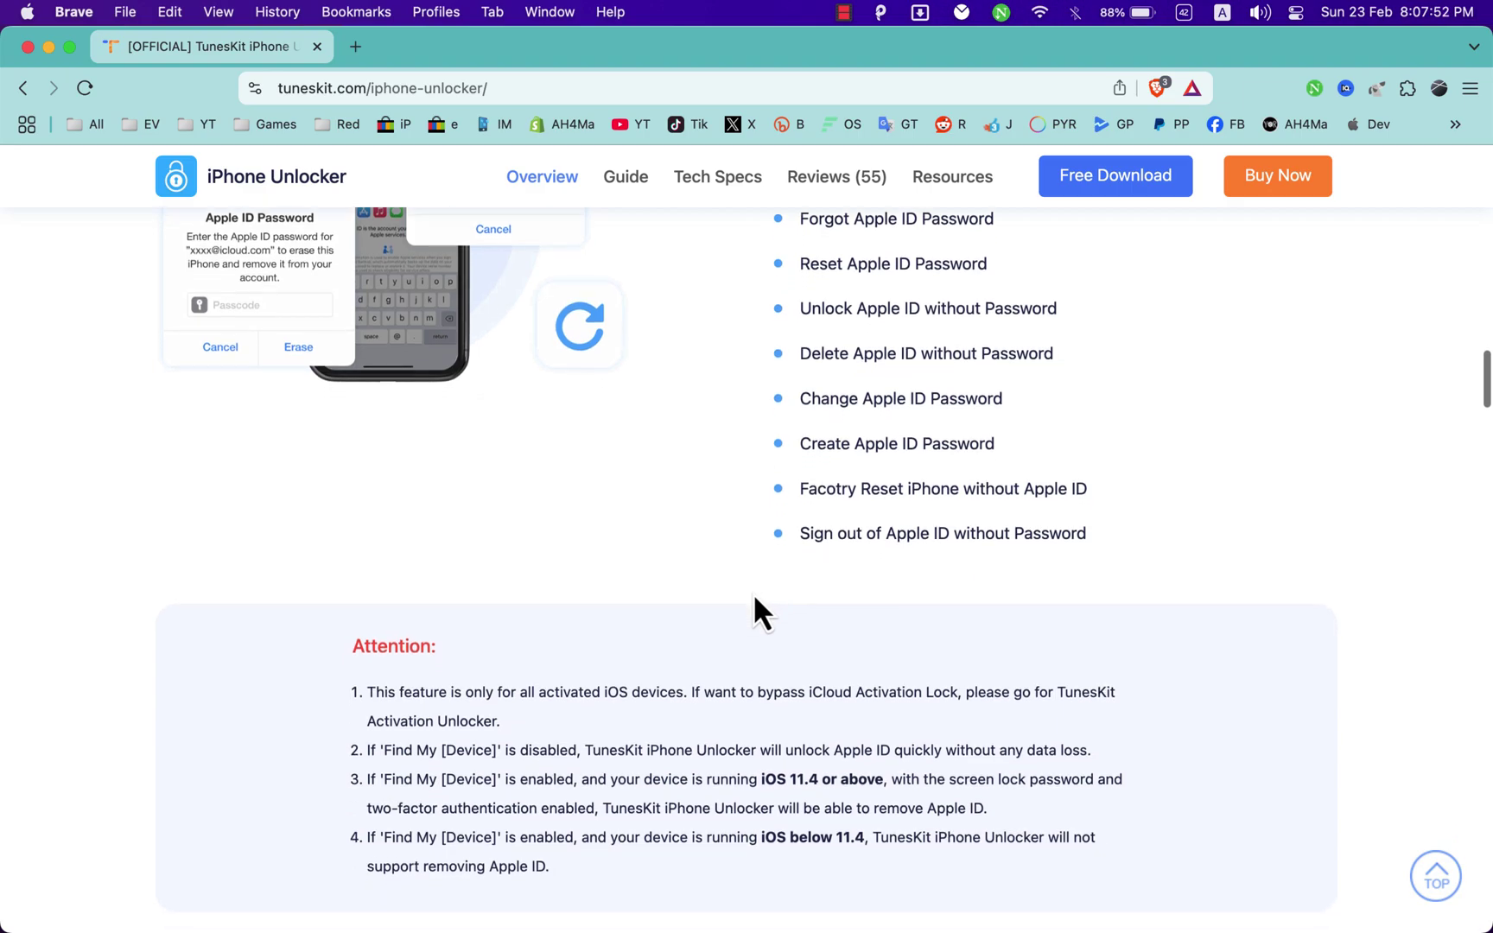
pyautogui.scroll(1, 753, 592)
pyautogui.scroll(1, 752, 593)
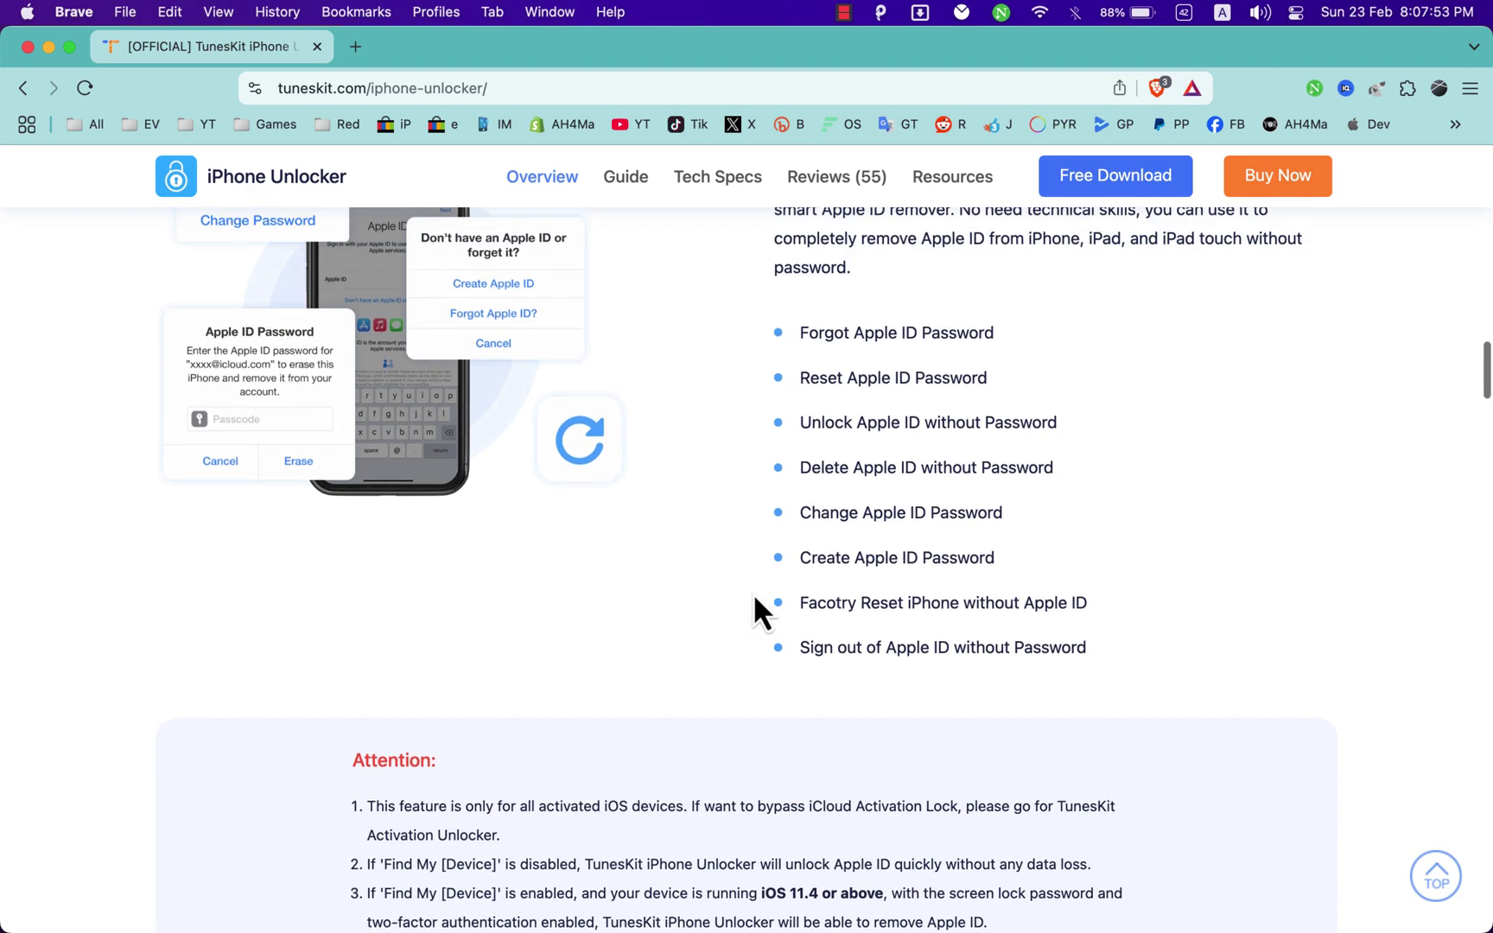
pyautogui.scroll(2, 752, 592)
pyautogui.scroll(2, 752, 593)
pyautogui.scroll(5, 753, 594)
pyautogui.scroll(8, 751, 593)
pyautogui.scroll(5, 752, 594)
pyautogui.scroll(5, 753, 593)
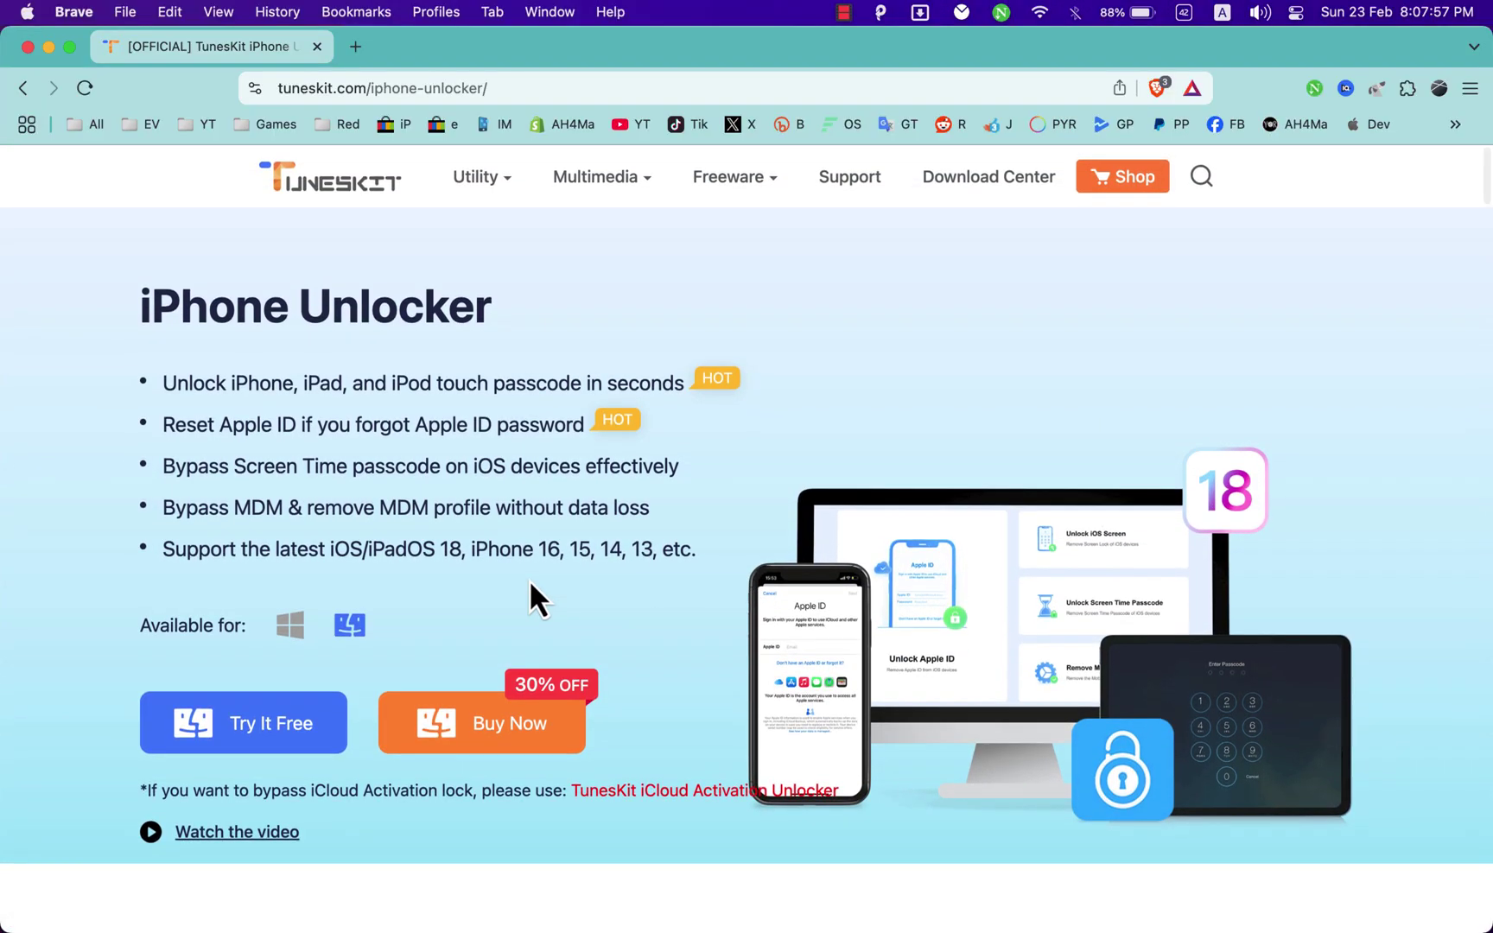
# Toggle Windows then back to Mac, start the free iPhoneUnlocker.dmg download, pause it, and close its window
pyautogui.click(291, 625)
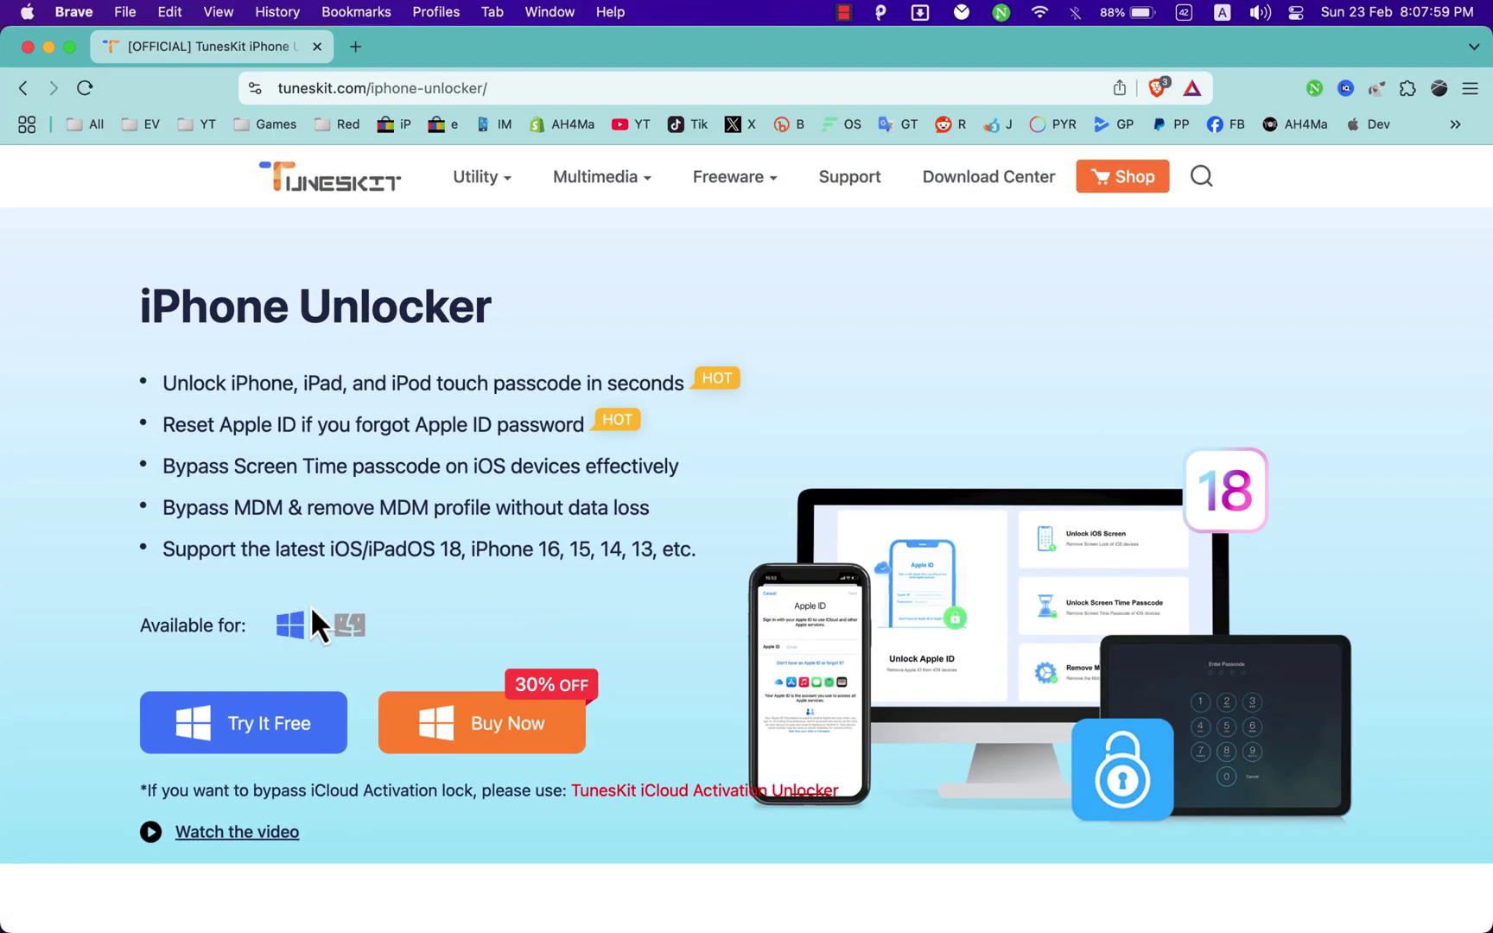
pyautogui.click(351, 626)
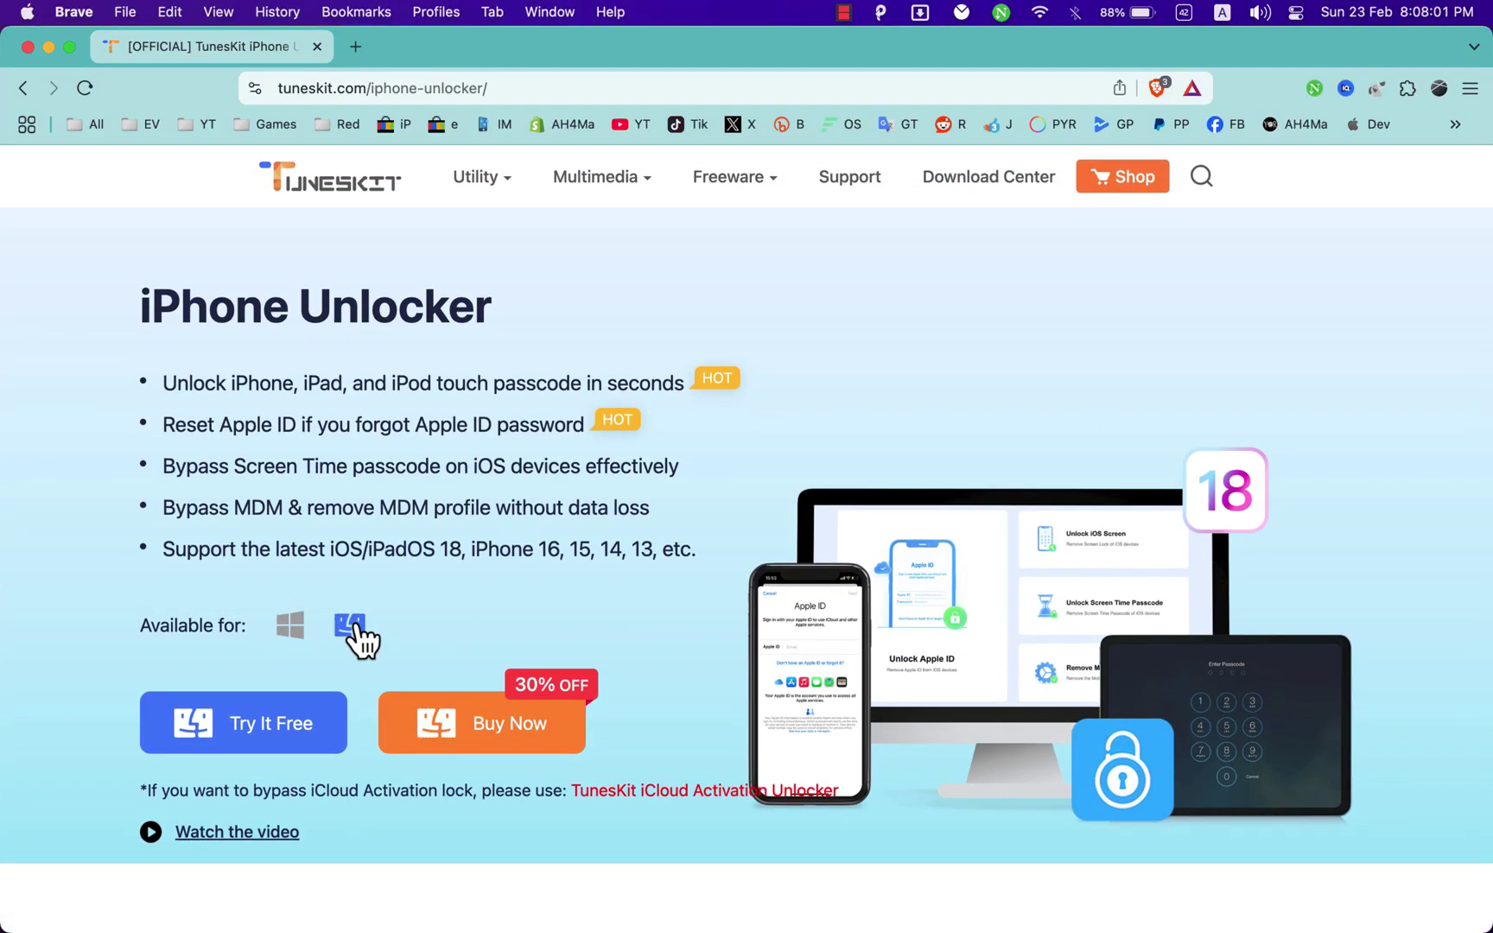
pyautogui.click(244, 724)
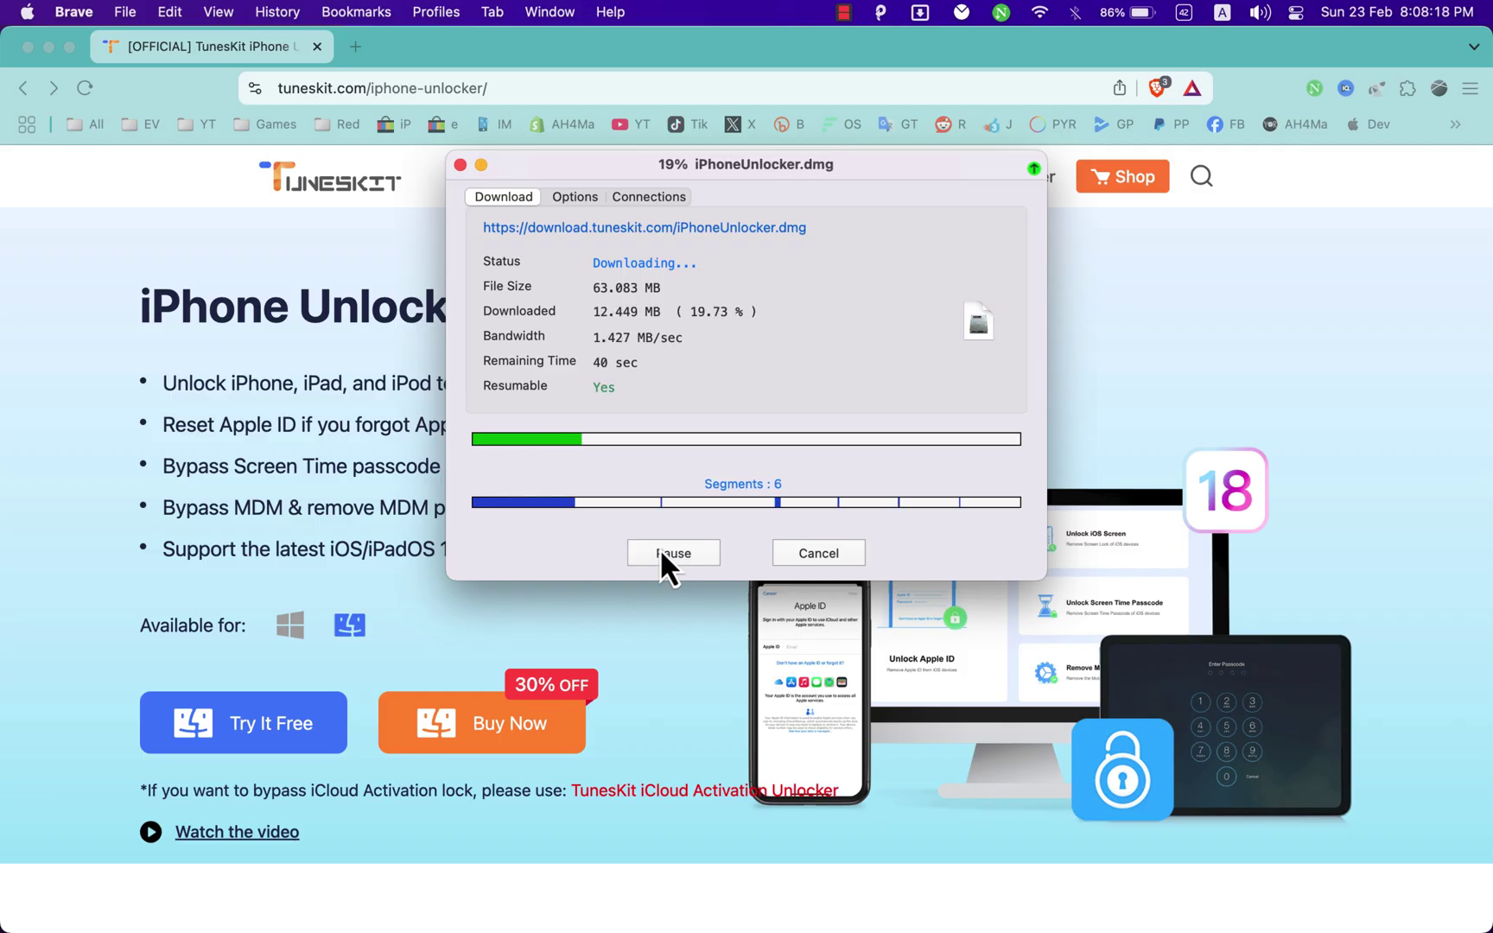
pyautogui.click(658, 549)
pyautogui.click(460, 166)
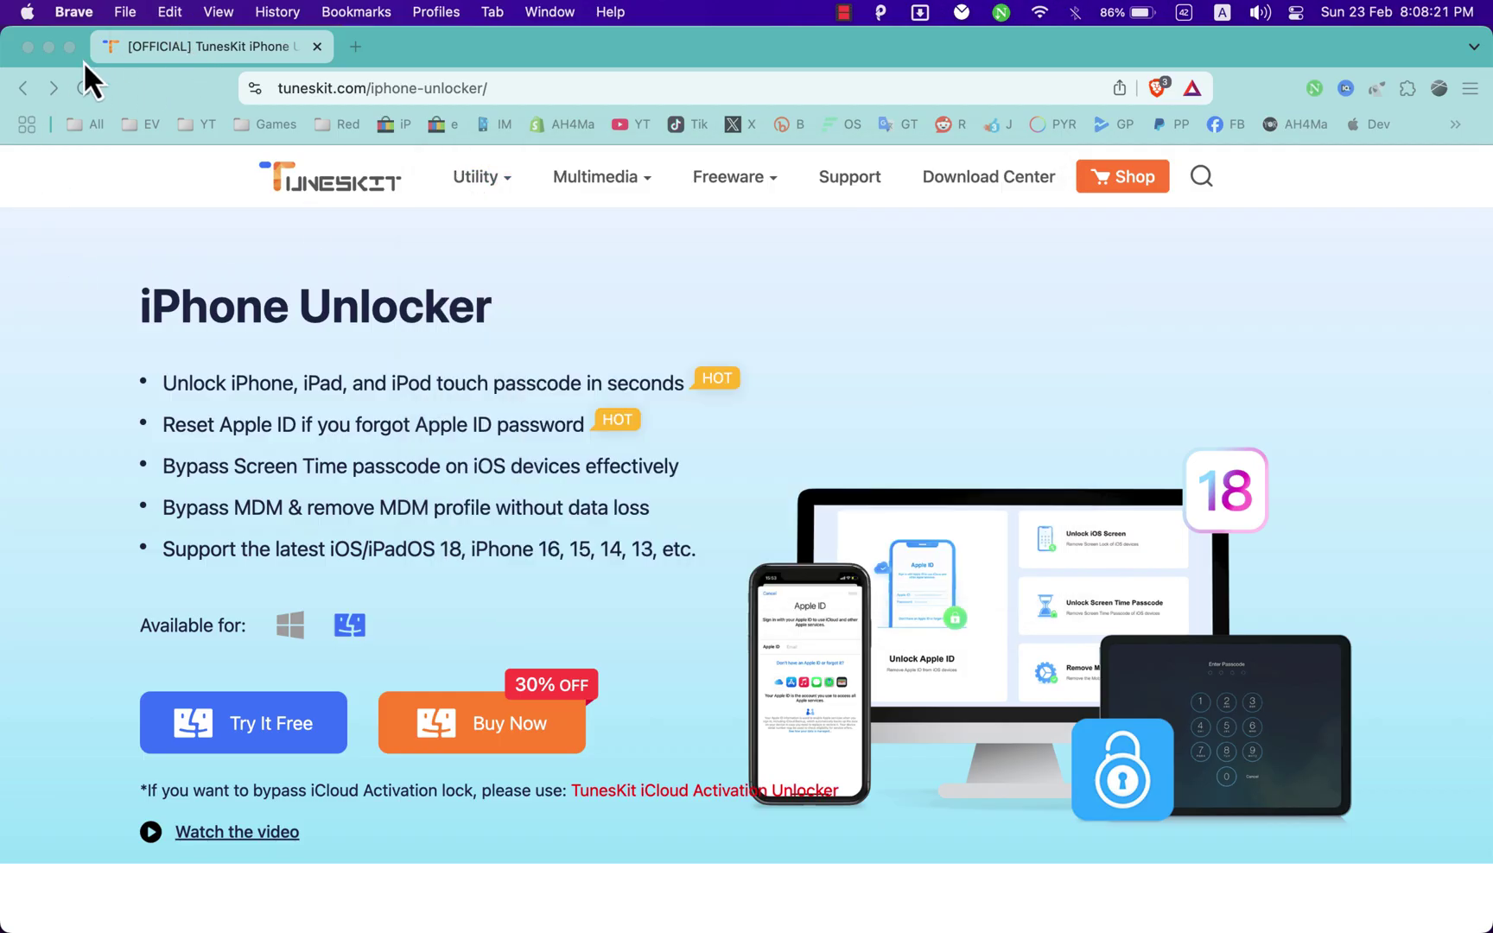
# Close Brave, open iPhoneUnlocker.dmg from the desktop, and accept its license agreement
pyautogui.click(27, 51)
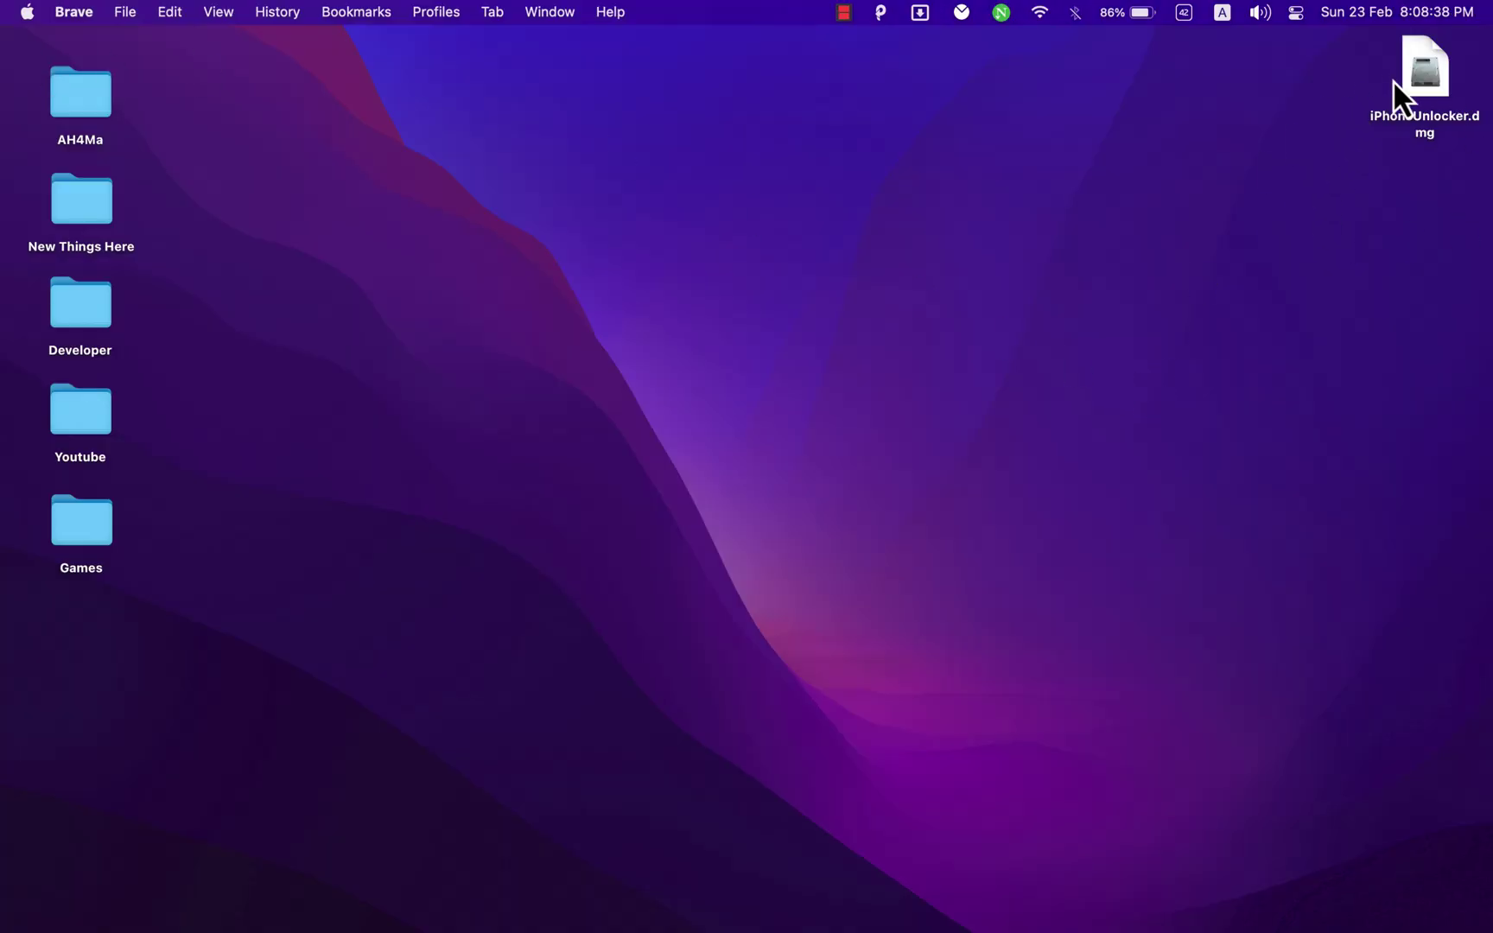
pyautogui.click(1420, 79)
pyautogui.doubleClick(1421, 79)
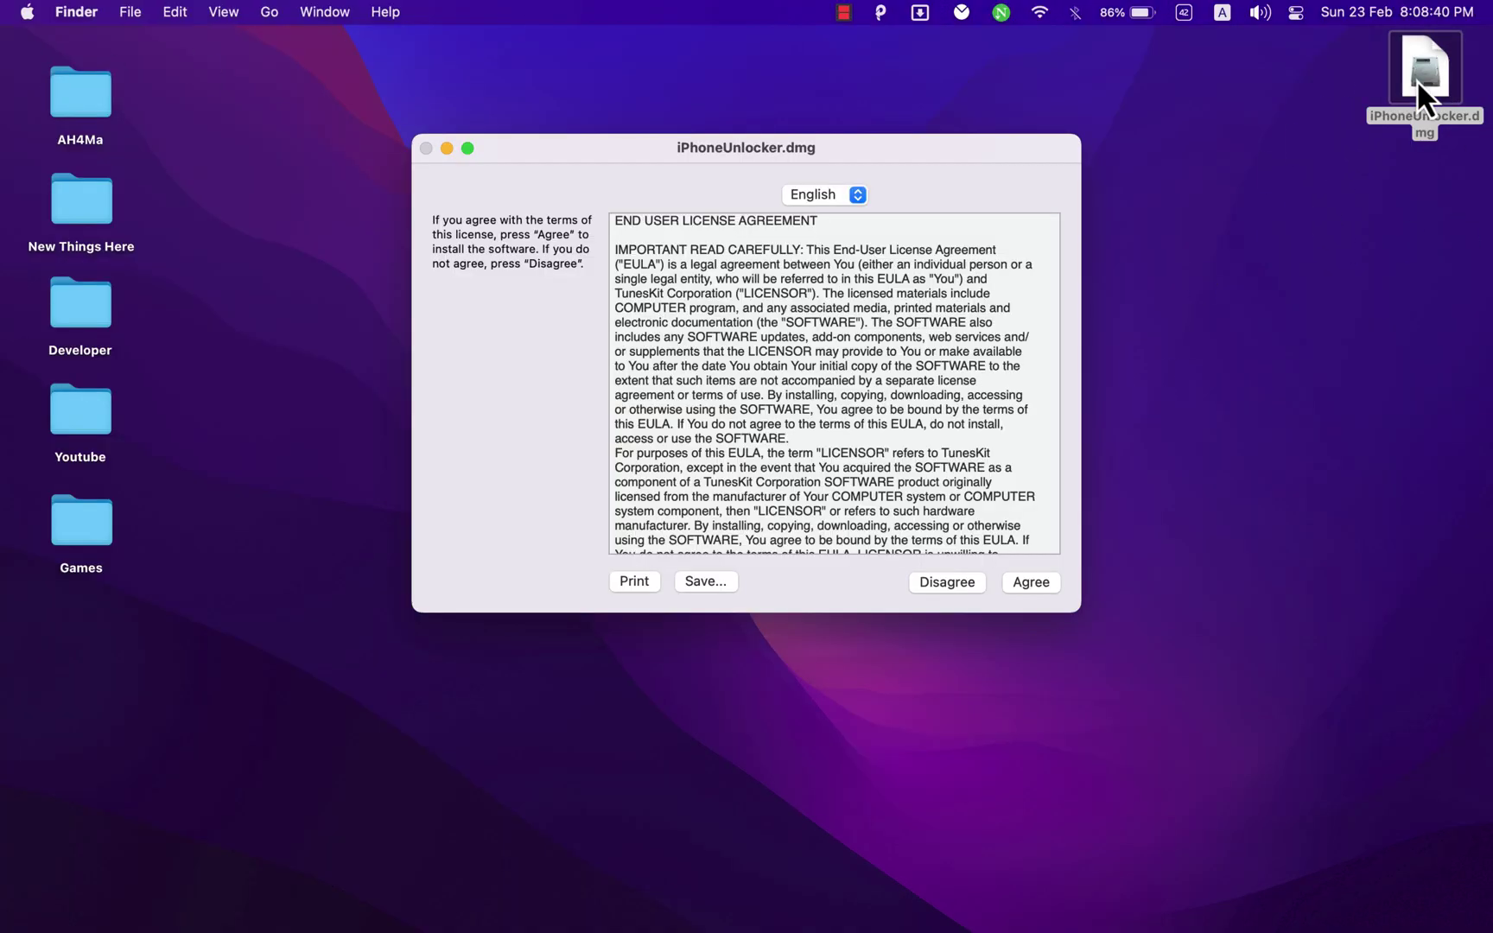
pyautogui.click(1035, 580)
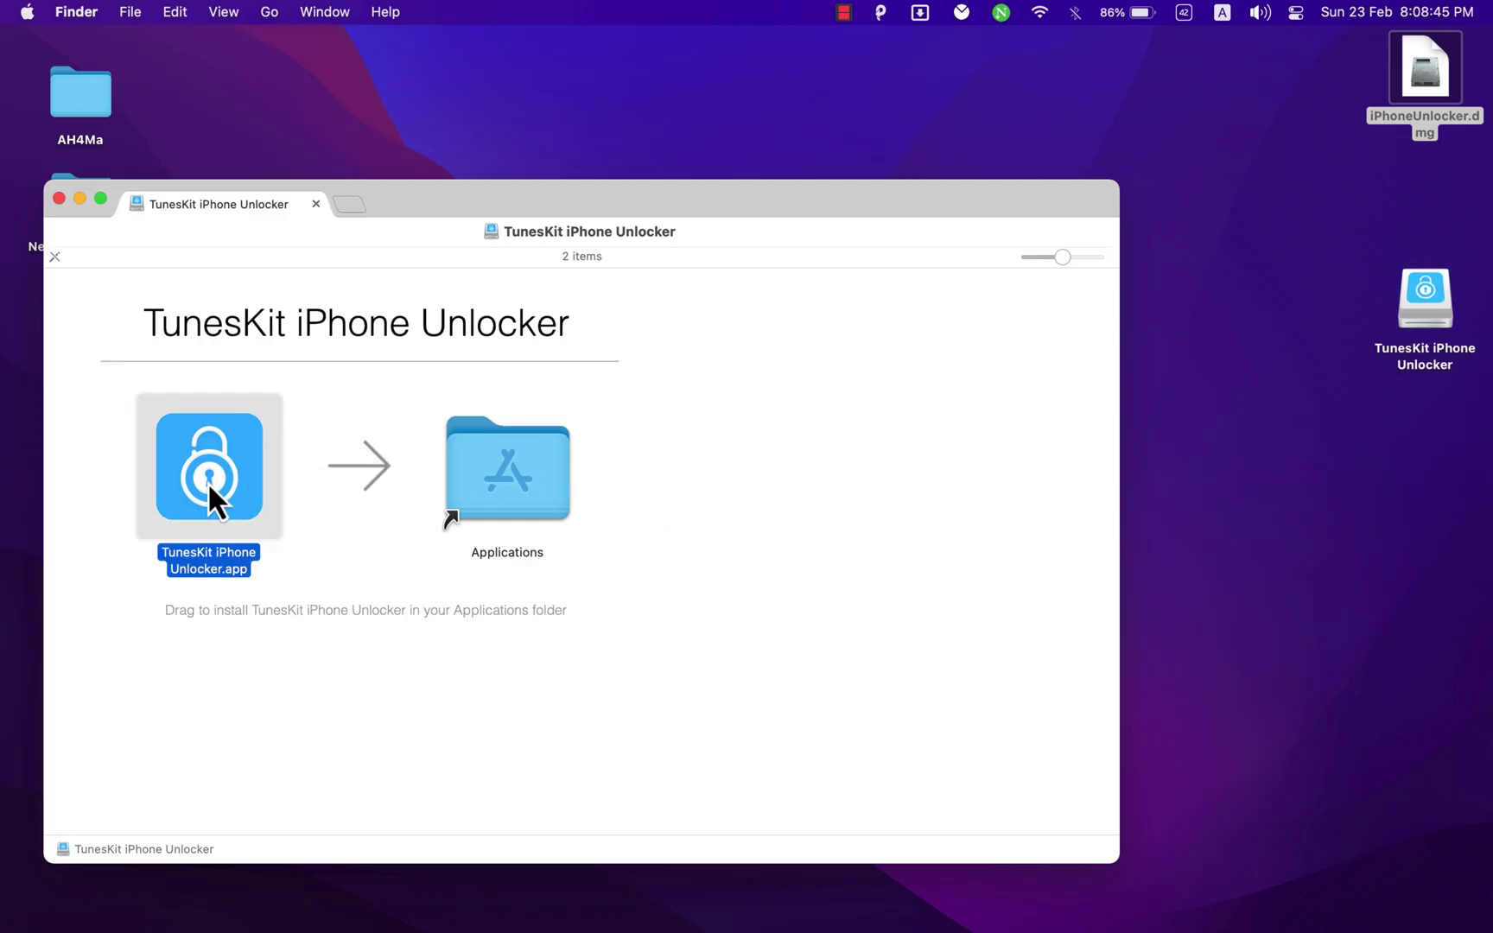
# Drag TunesKit iPhone Unlocker into Applications, eject its disk image, and launch the app
pyautogui.moveTo(208, 481)
pyautogui.mouseDown()
pyautogui.moveTo(391, 362)
pyautogui.moveTo(527, 485)
pyautogui.mouseUp()
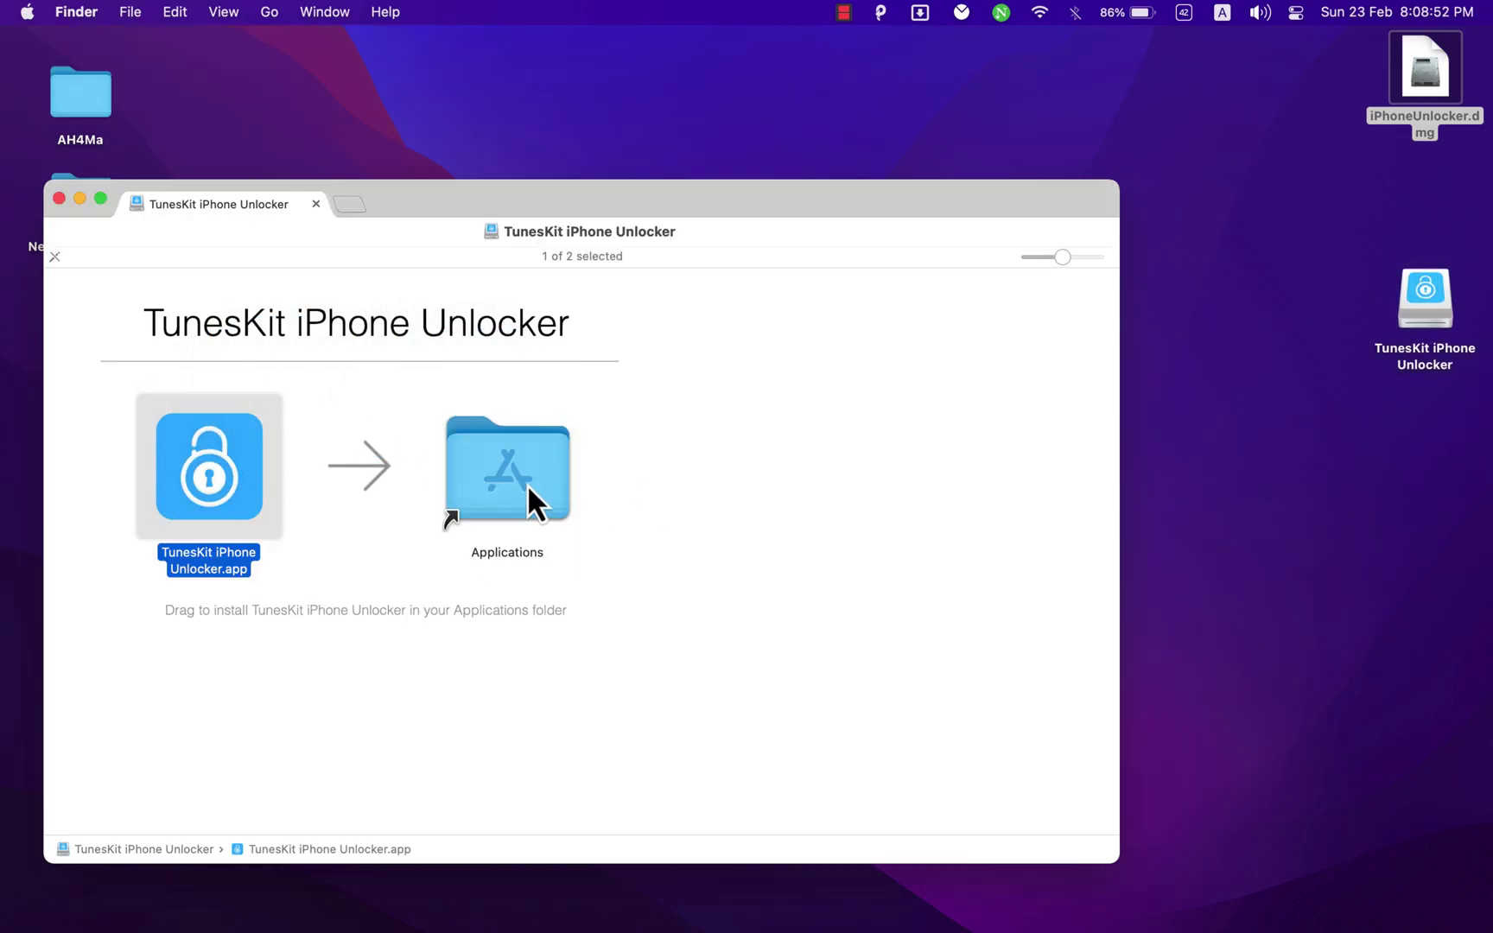
pyautogui.click(316, 205)
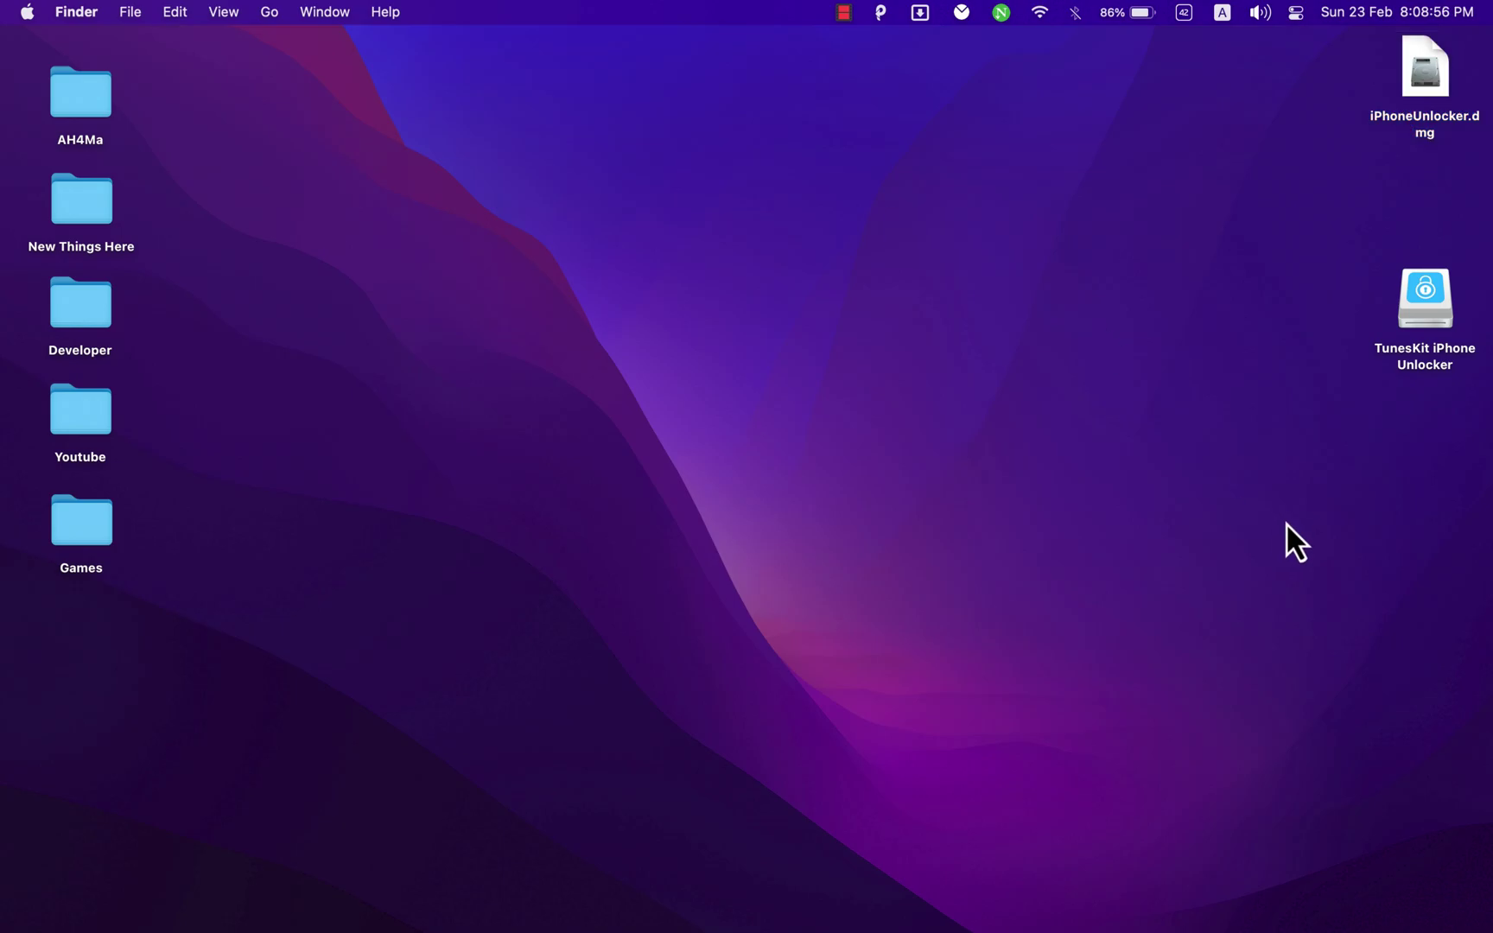
pyautogui.rightClick(1413, 313)
pyautogui.click(1289, 354)
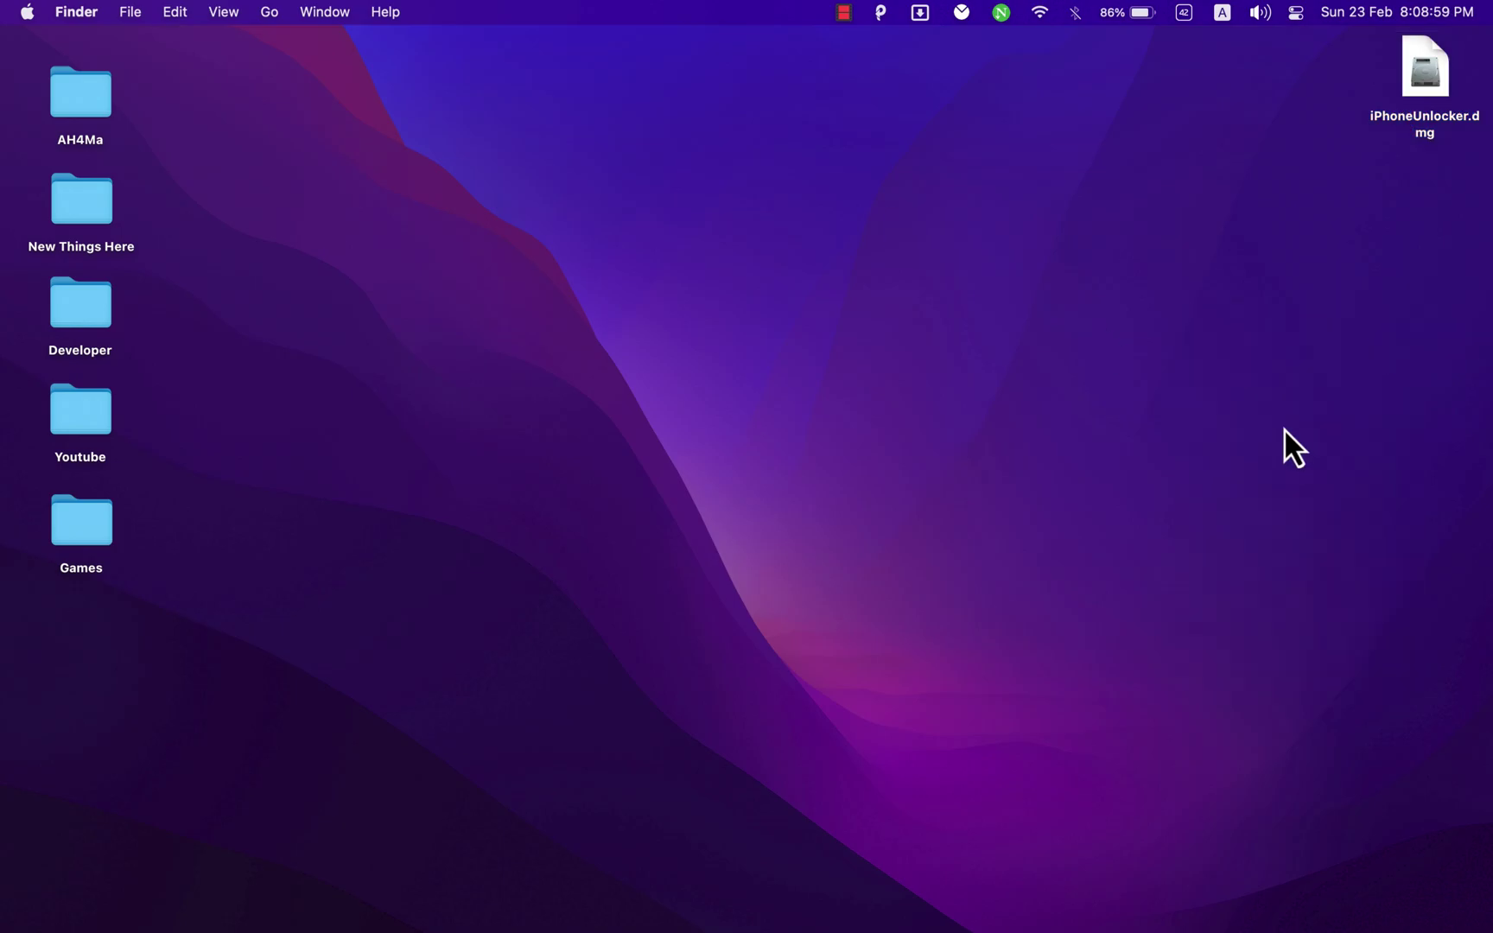
pyautogui.press('F4')
pyautogui.click(746, 271)
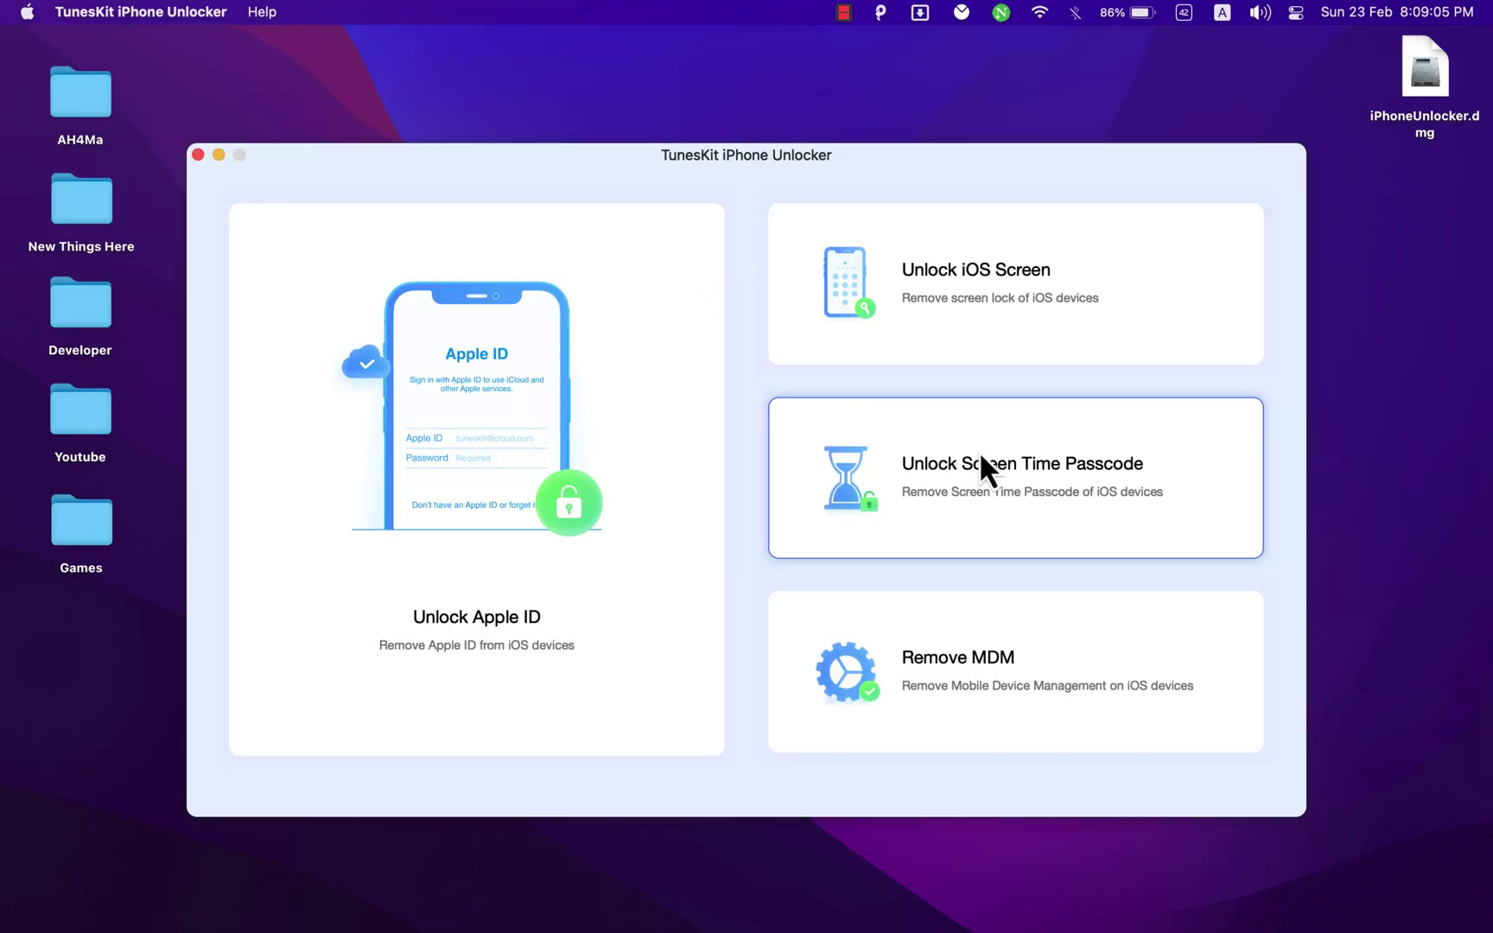
# Move the window to the top-left, preview Unlock Apple ID, then enter the Unlock iOS Screen mode
pyautogui.moveTo(746, 156); pyautogui.dragTo(560, 40)
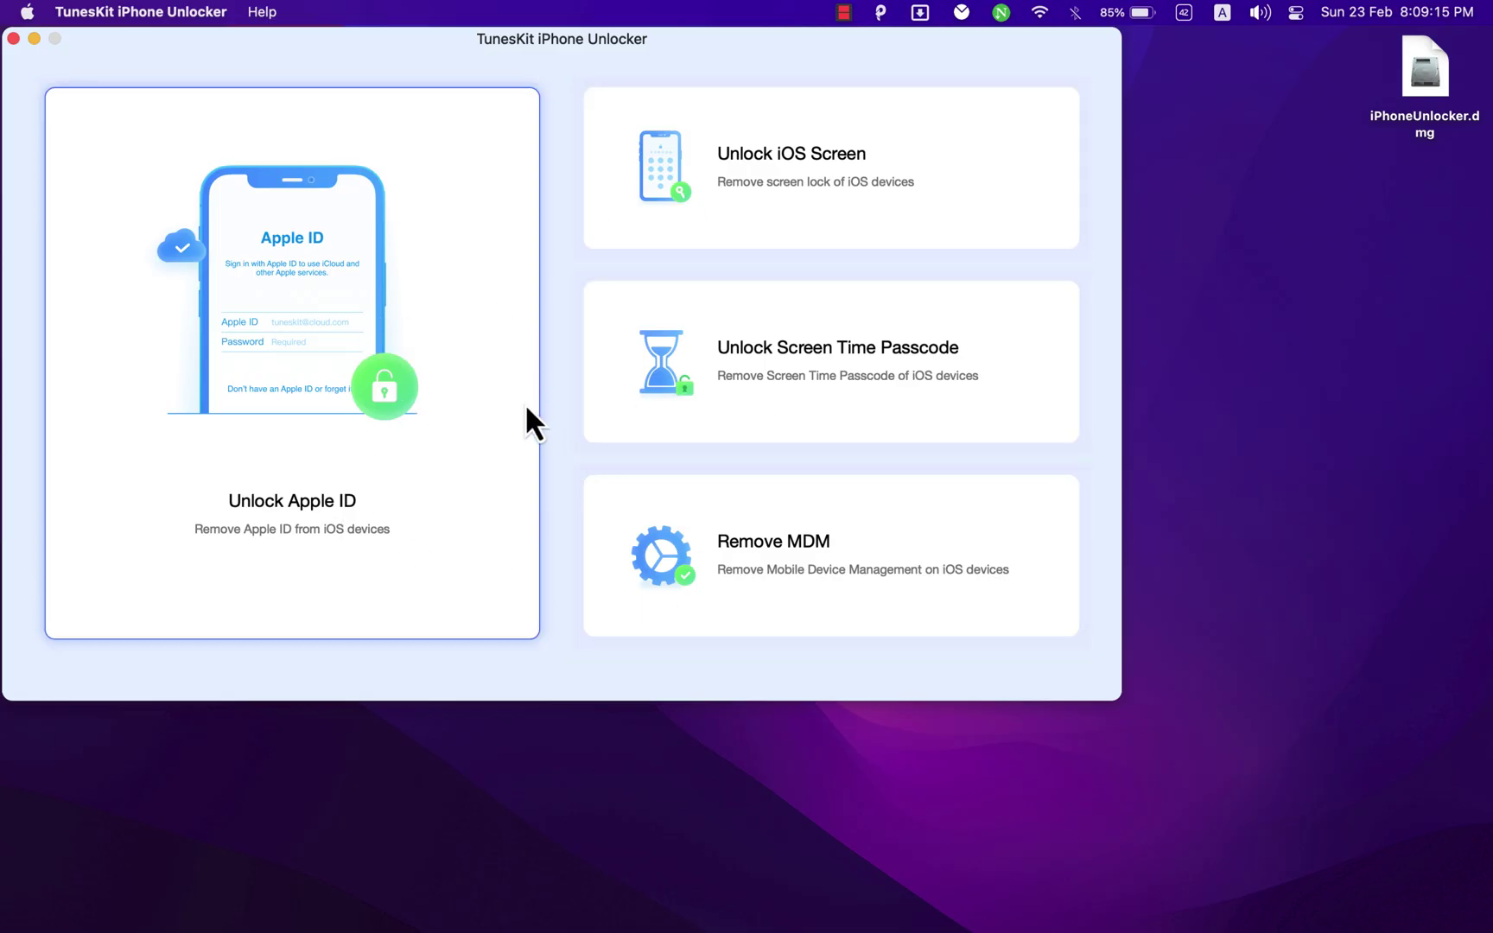
pyautogui.click(335, 464)
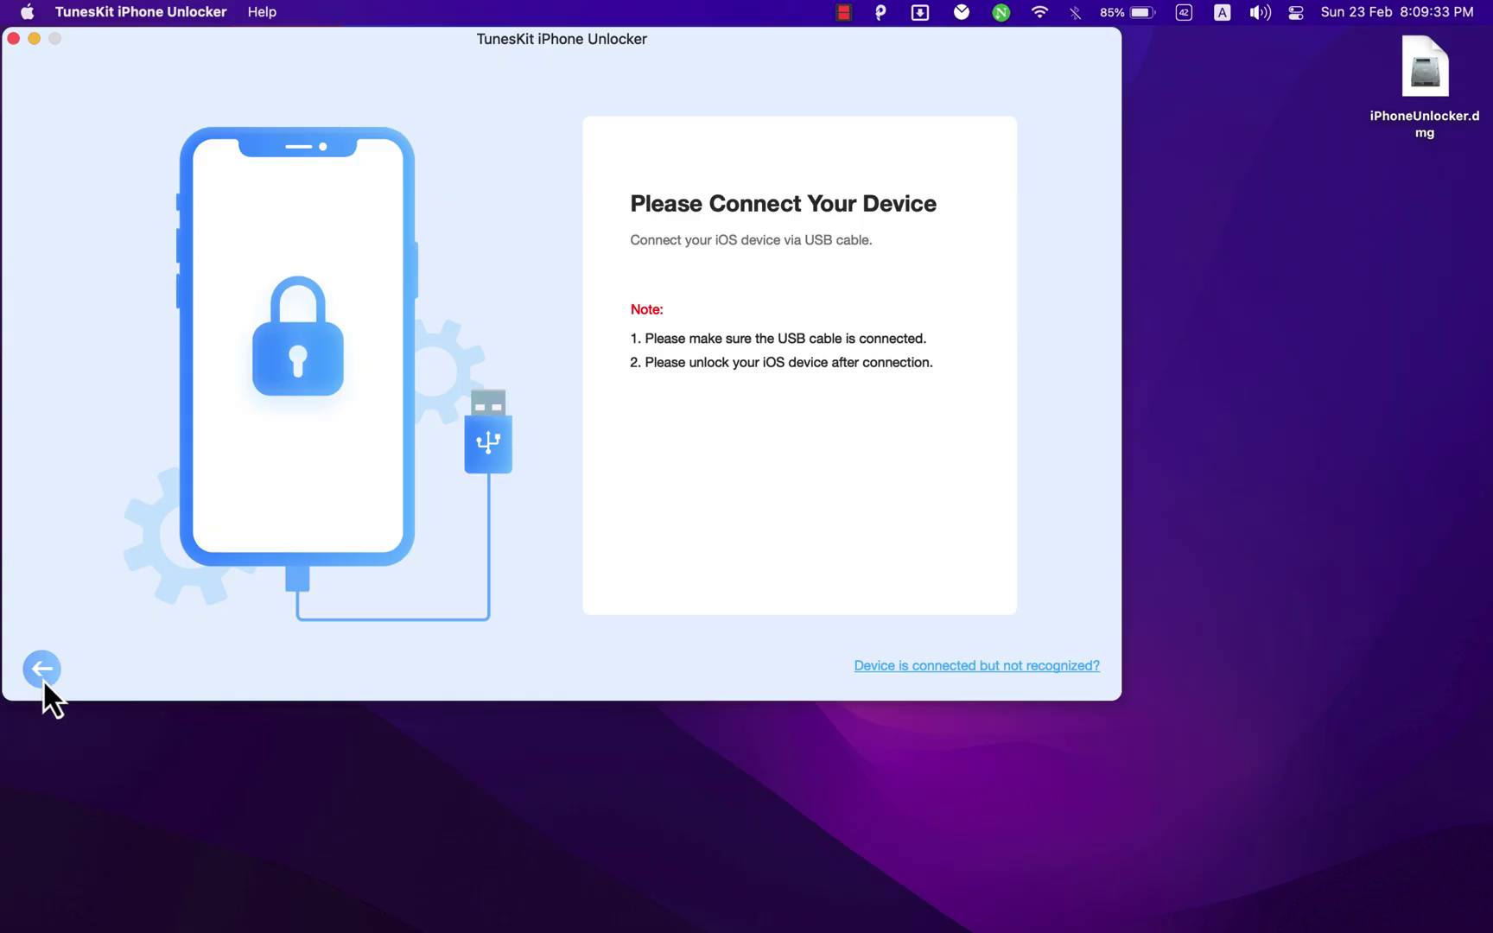
pyautogui.click(41, 670)
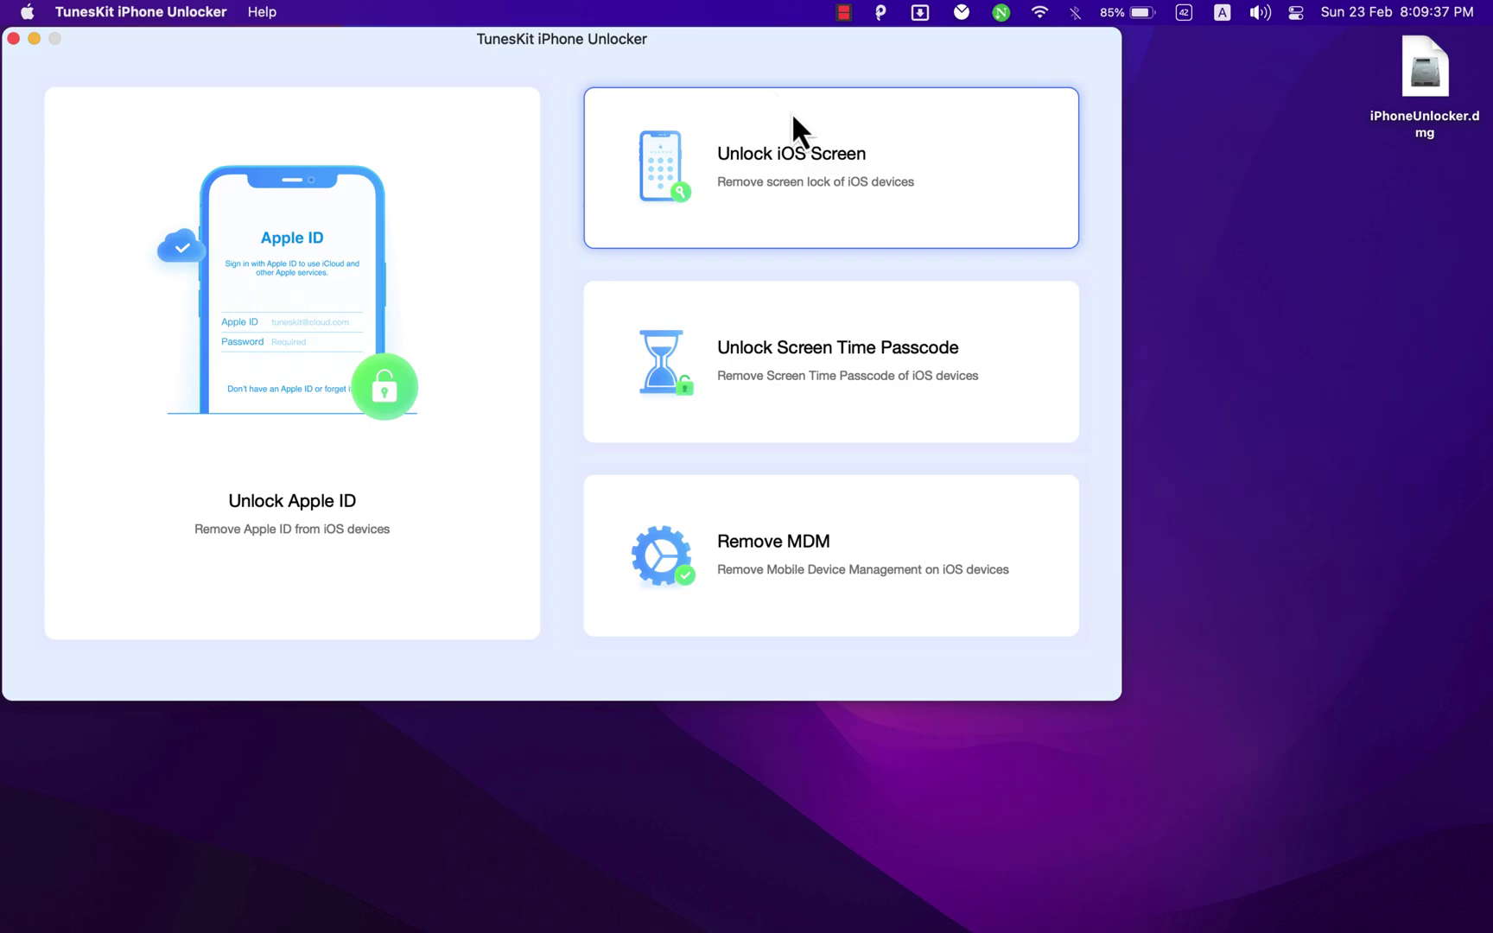
pyautogui.click(798, 175)
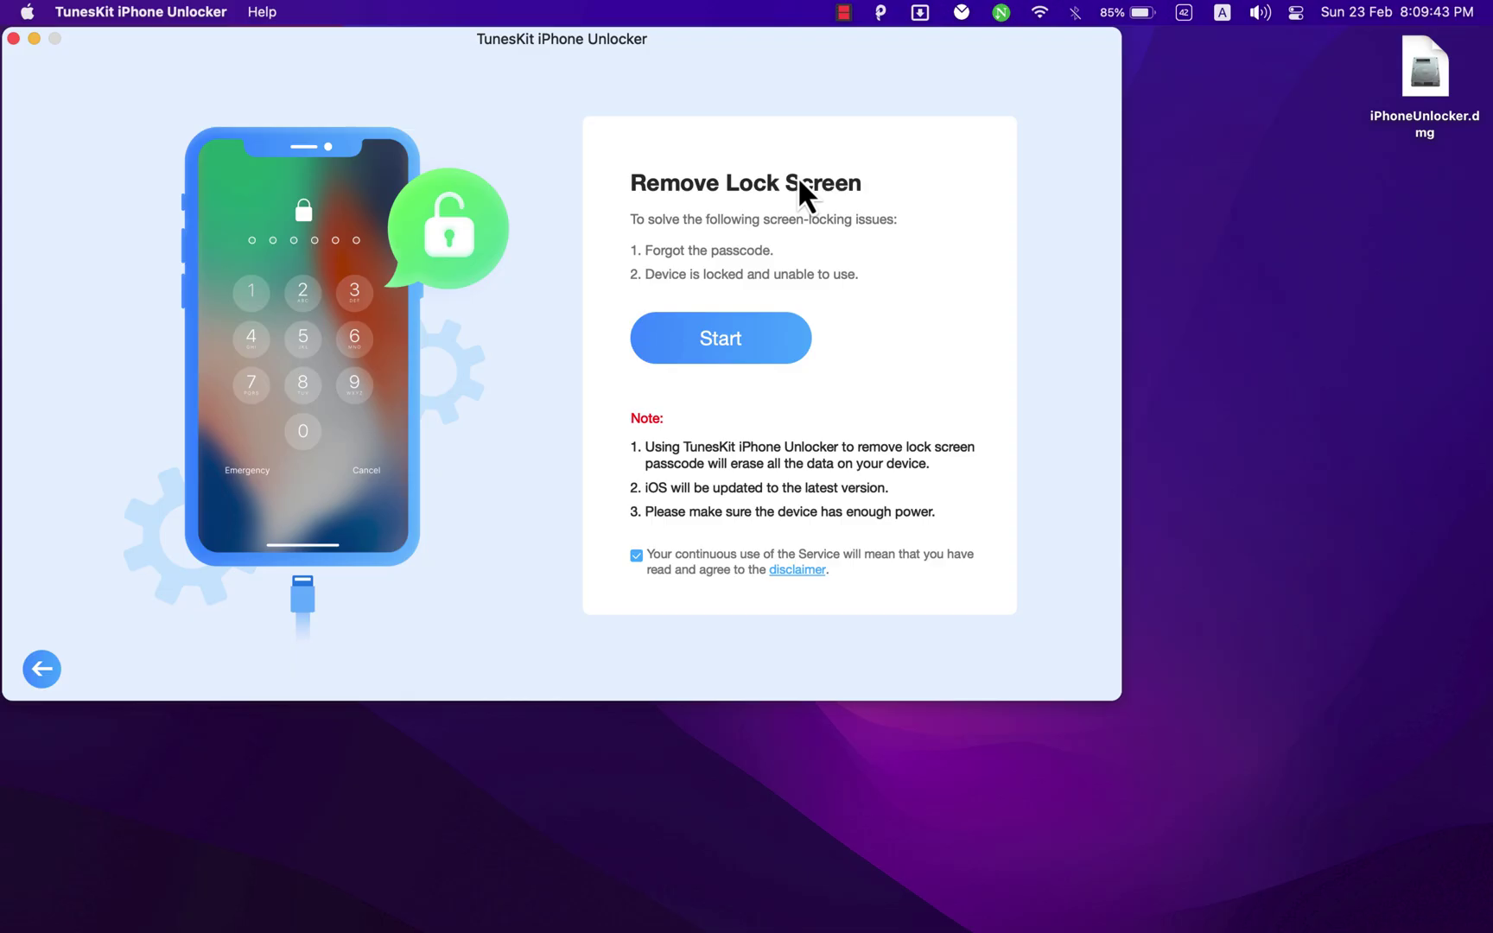
# Preview the Unlock Screen Time Passcode and Remove MDM modes, returning to the main menu each time
pyautogui.click(41, 669)
pyautogui.click(770, 364)
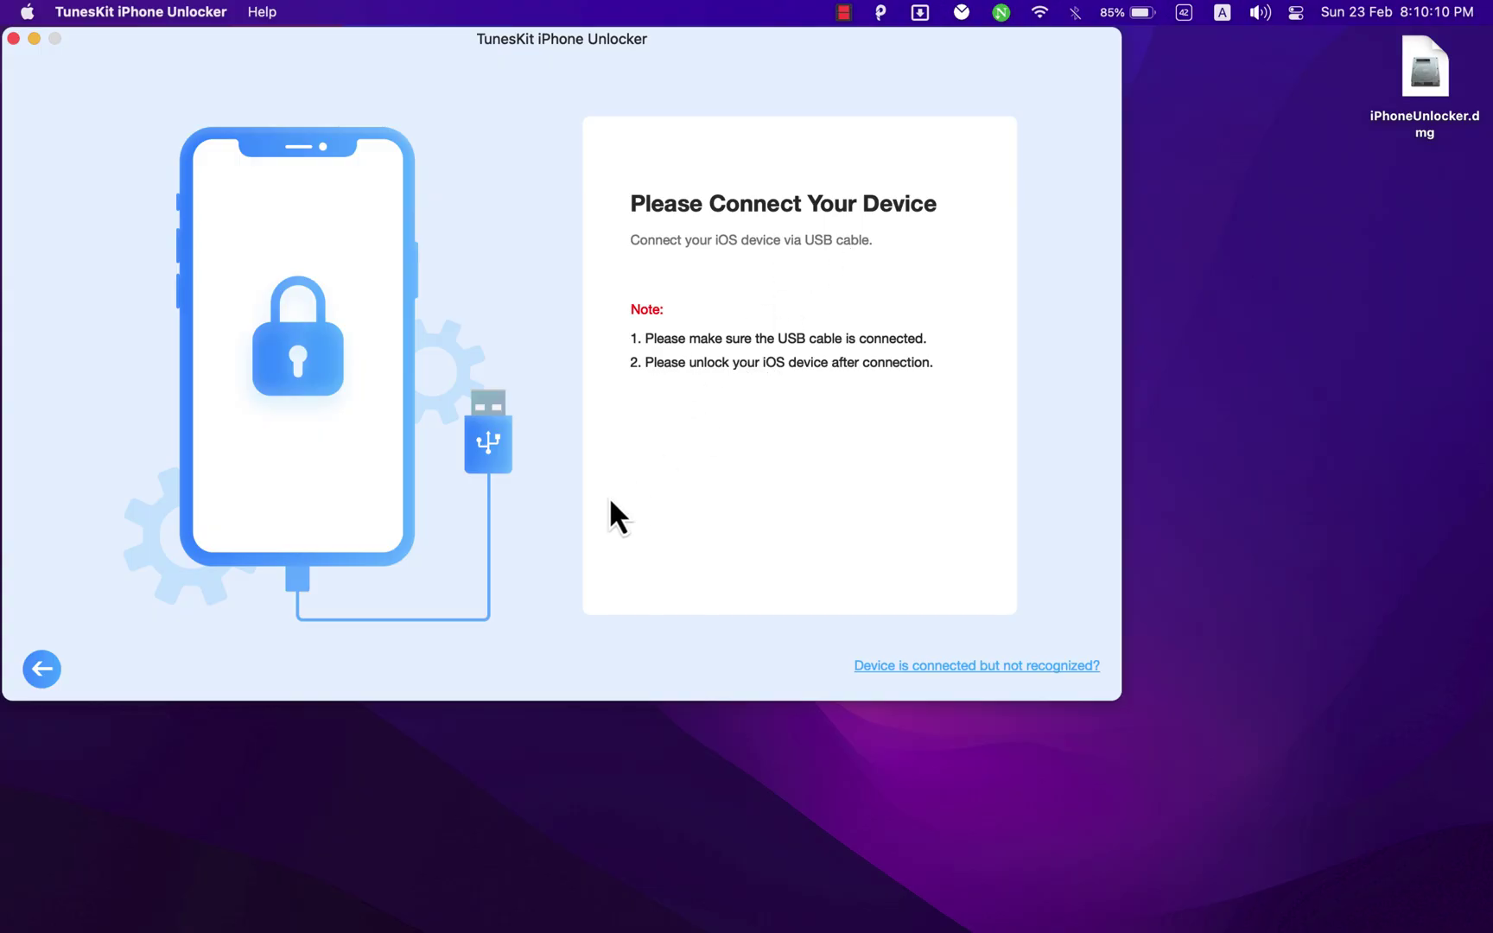
pyautogui.click(43, 669)
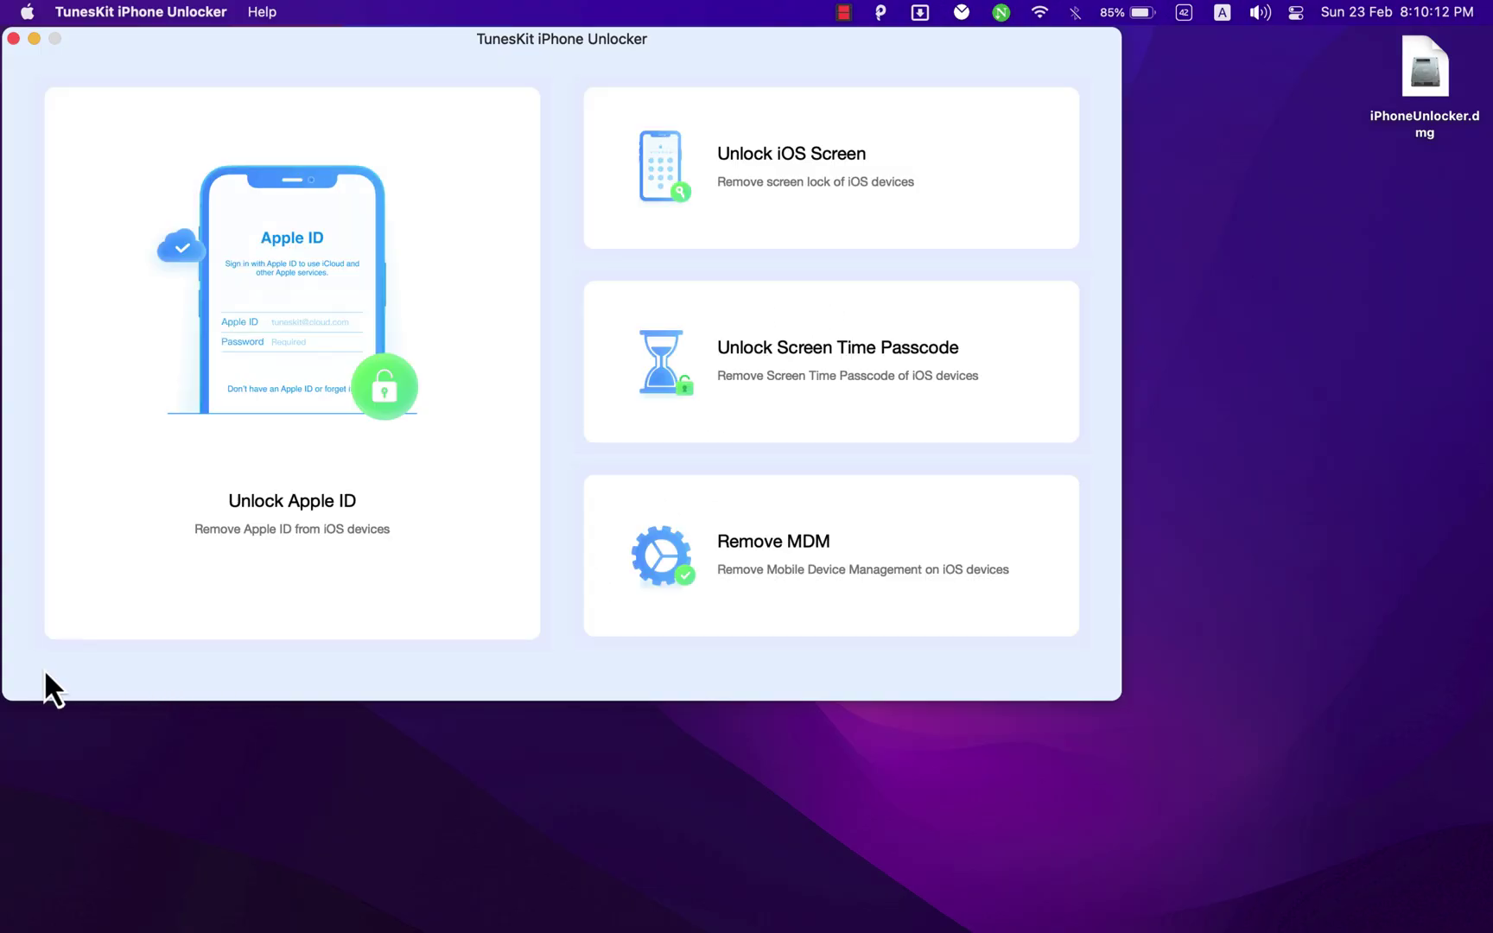
pyautogui.click(831, 549)
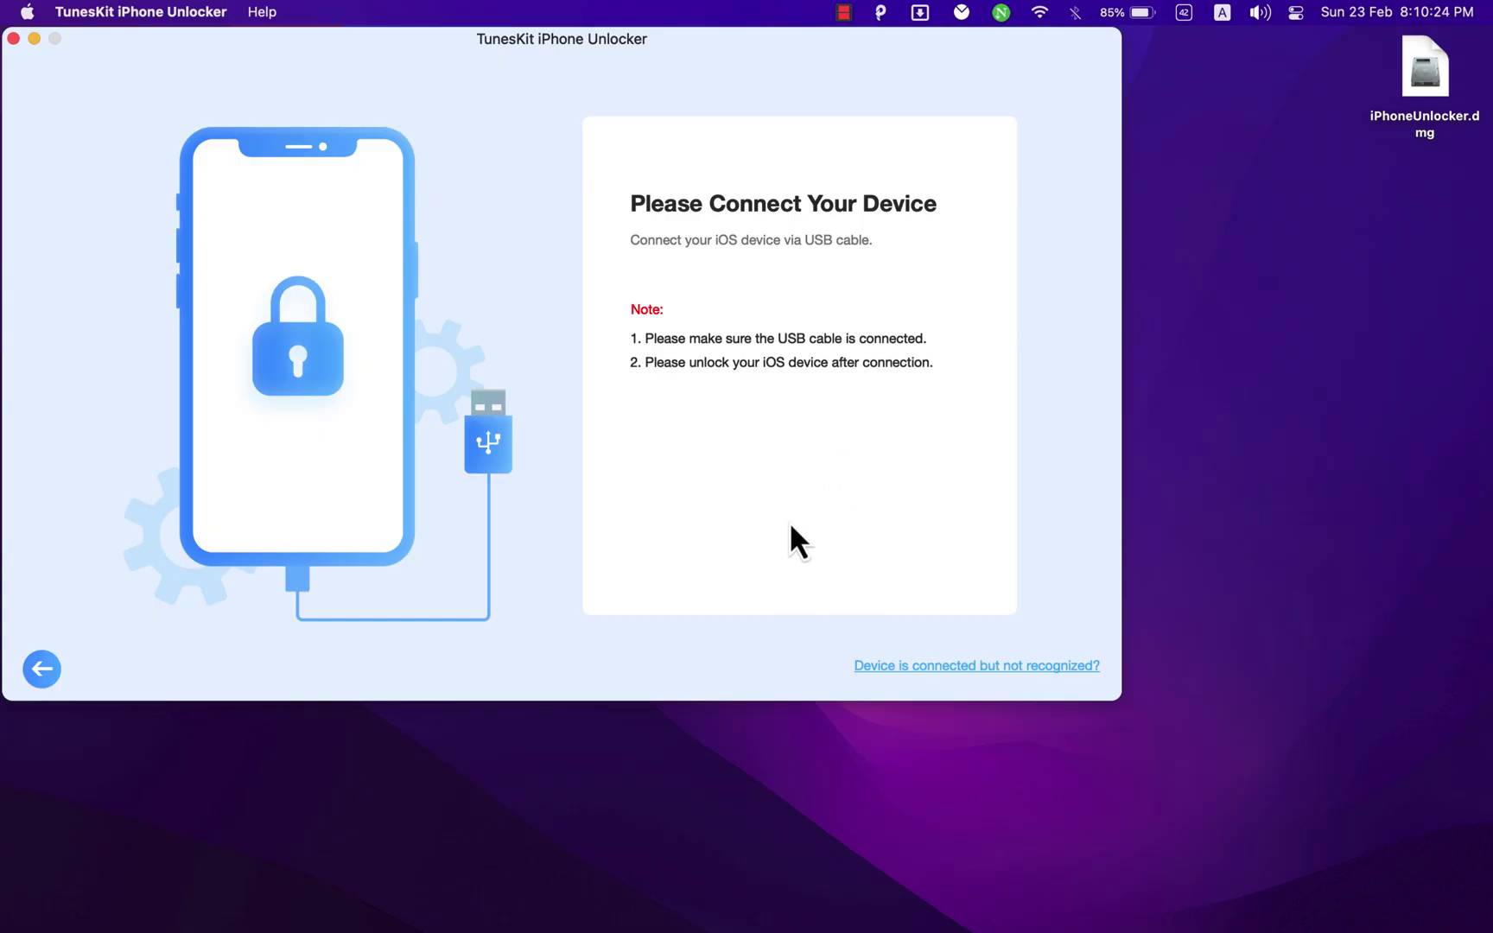
pyautogui.click(40, 670)
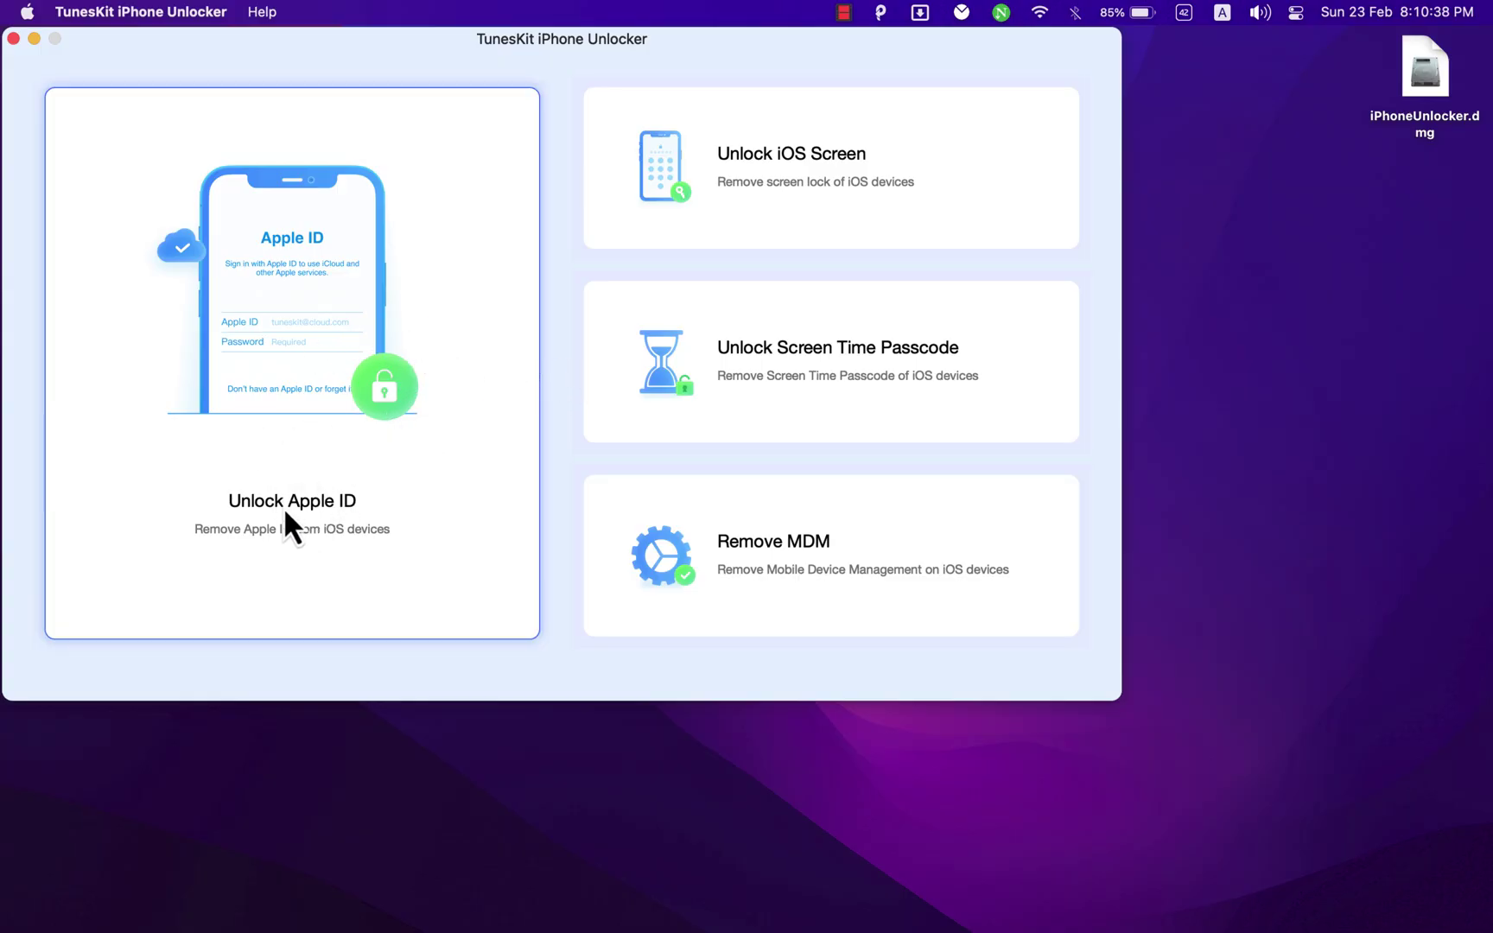
# Enter Unlock Apple ID mode with the iPhone 14 Pro connected by USB and recognised
pyautogui.click(388, 398)
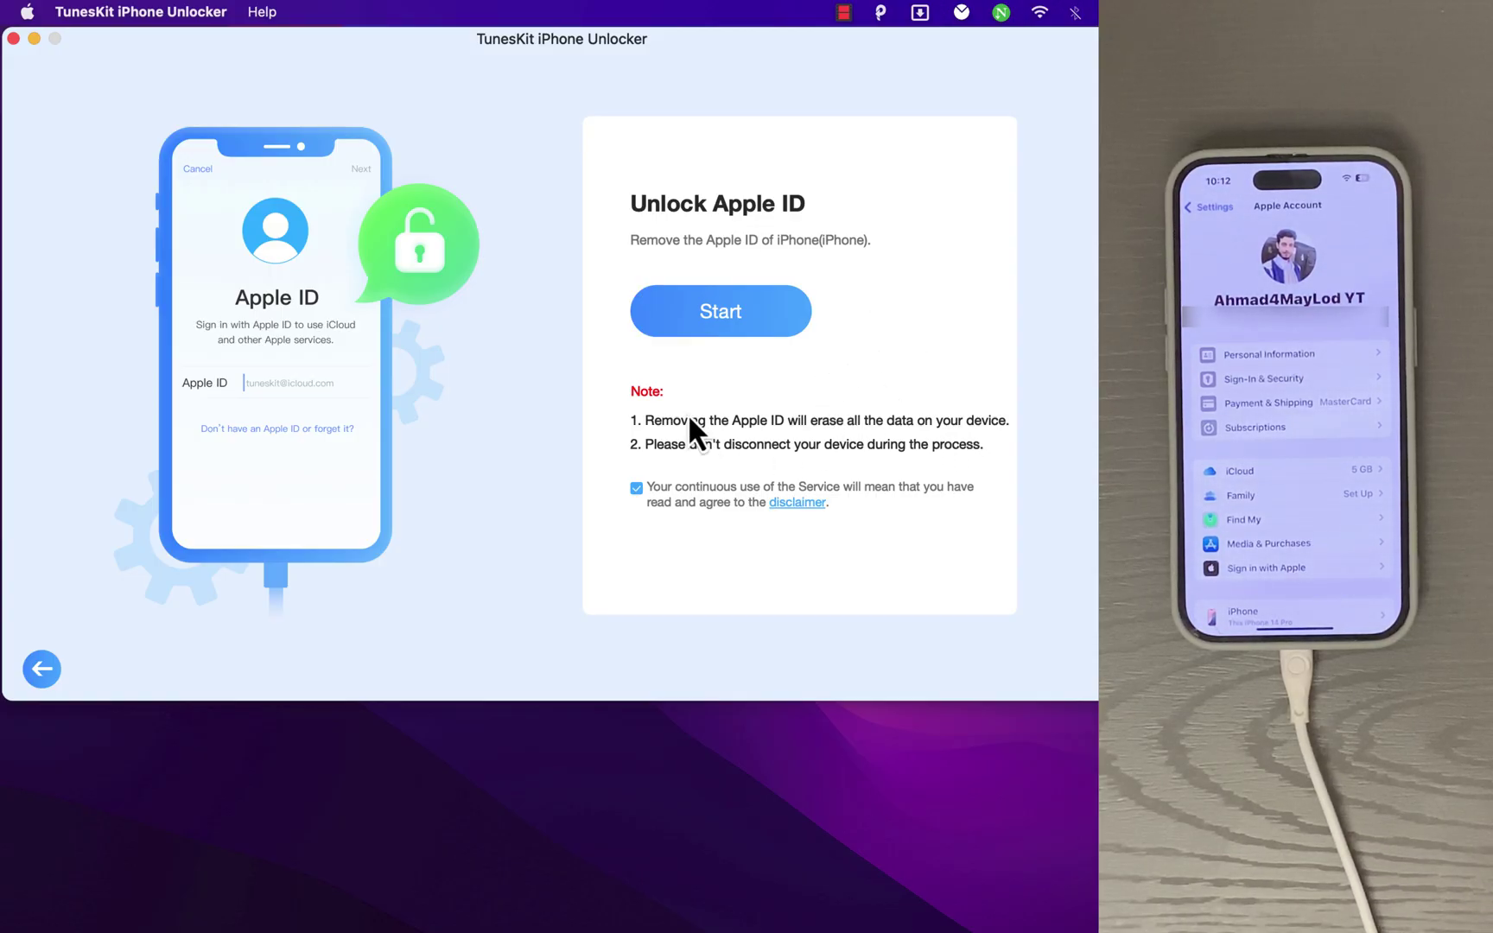
# Start the Apple ID removal and continue past the device status requirements page
pyautogui.click(722, 319)
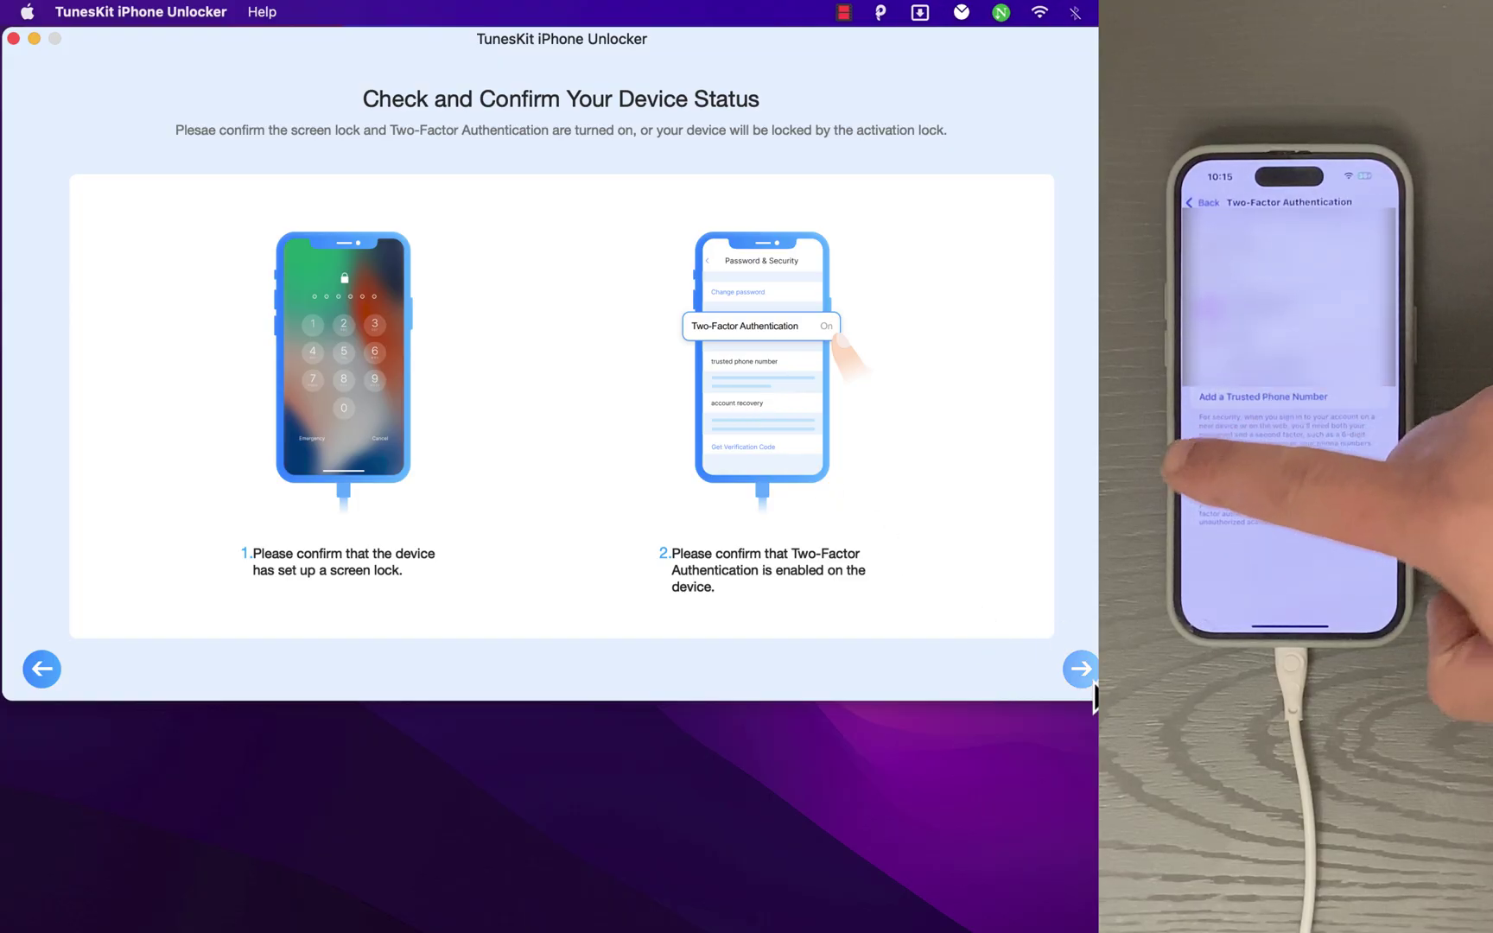
pyautogui.click(1080, 668)
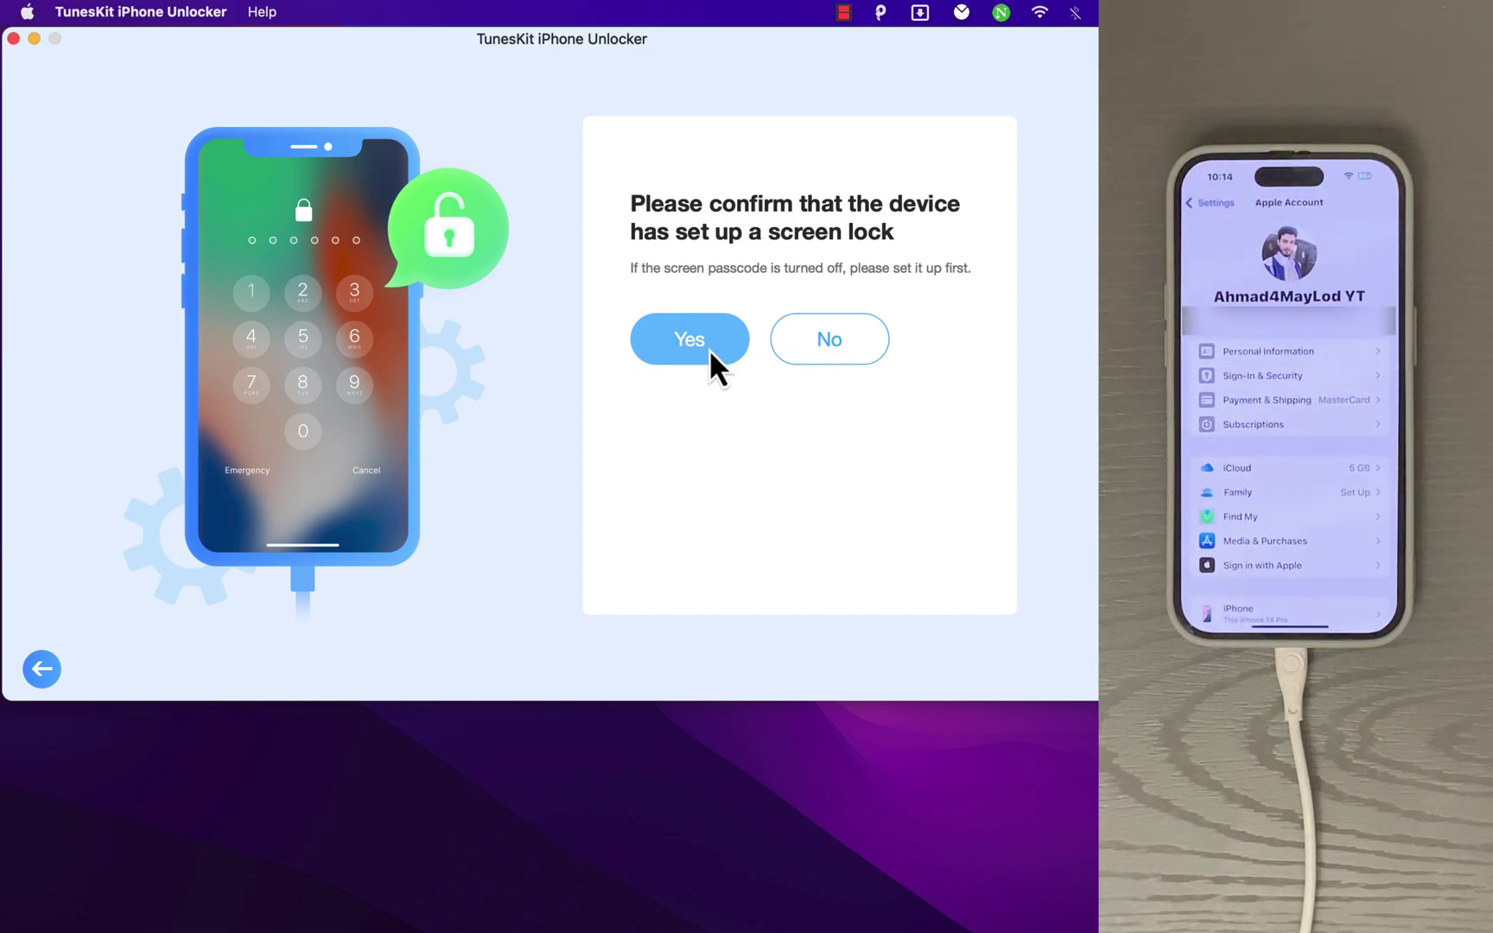
# Confirm screen lock and two-factor authentication are enabled, then proceed to the iOS 18.3.1 firmware download
pyautogui.click(693, 344)
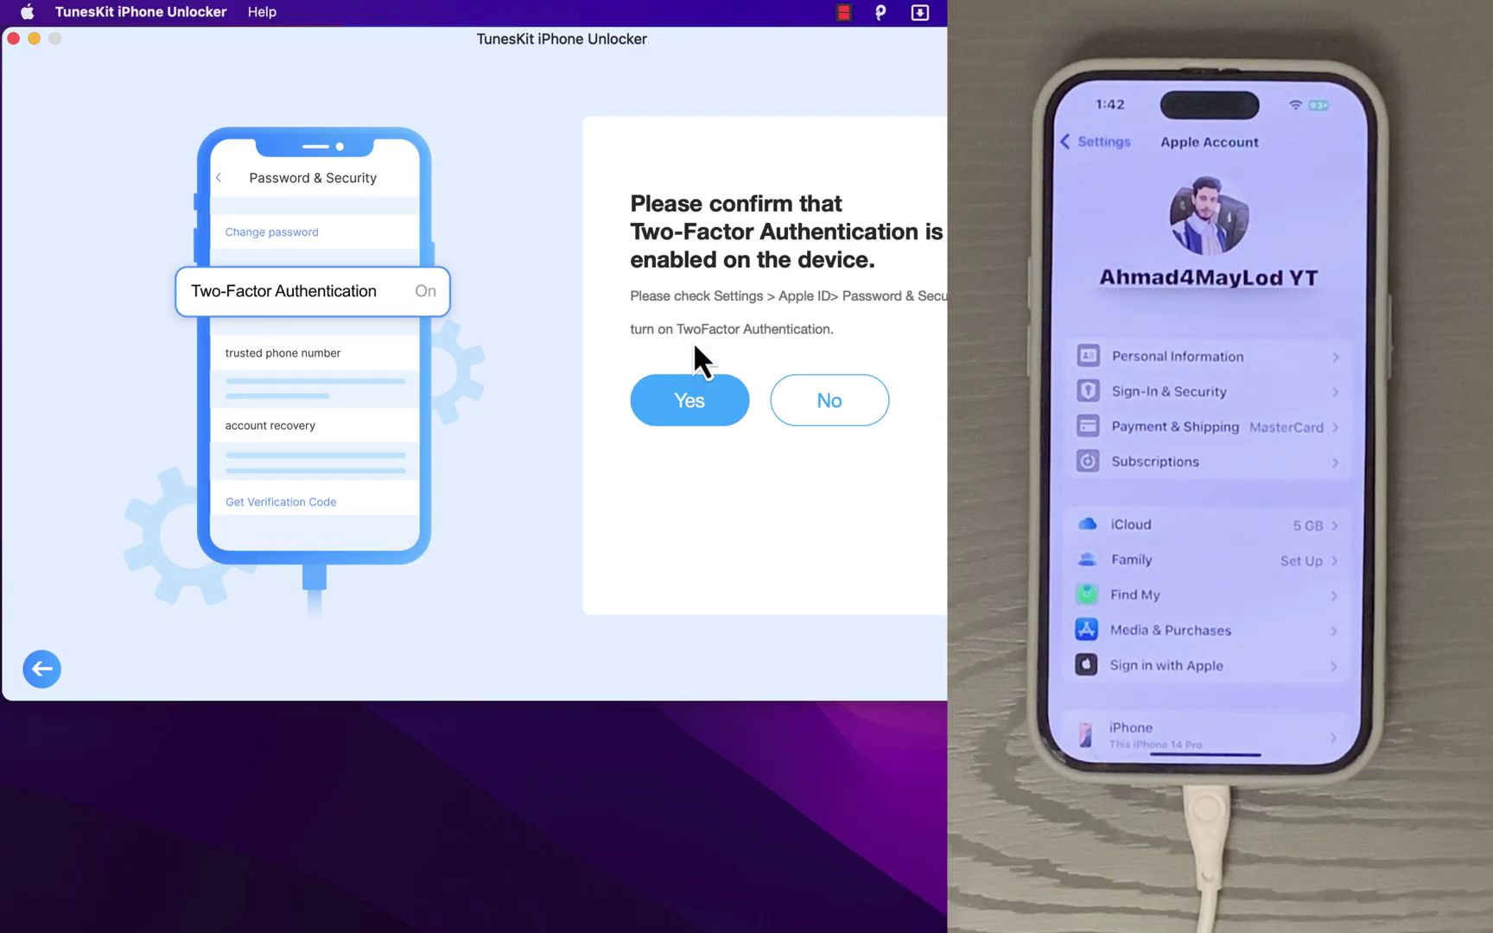
pyautogui.click(686, 403)
pyautogui.click(809, 452)
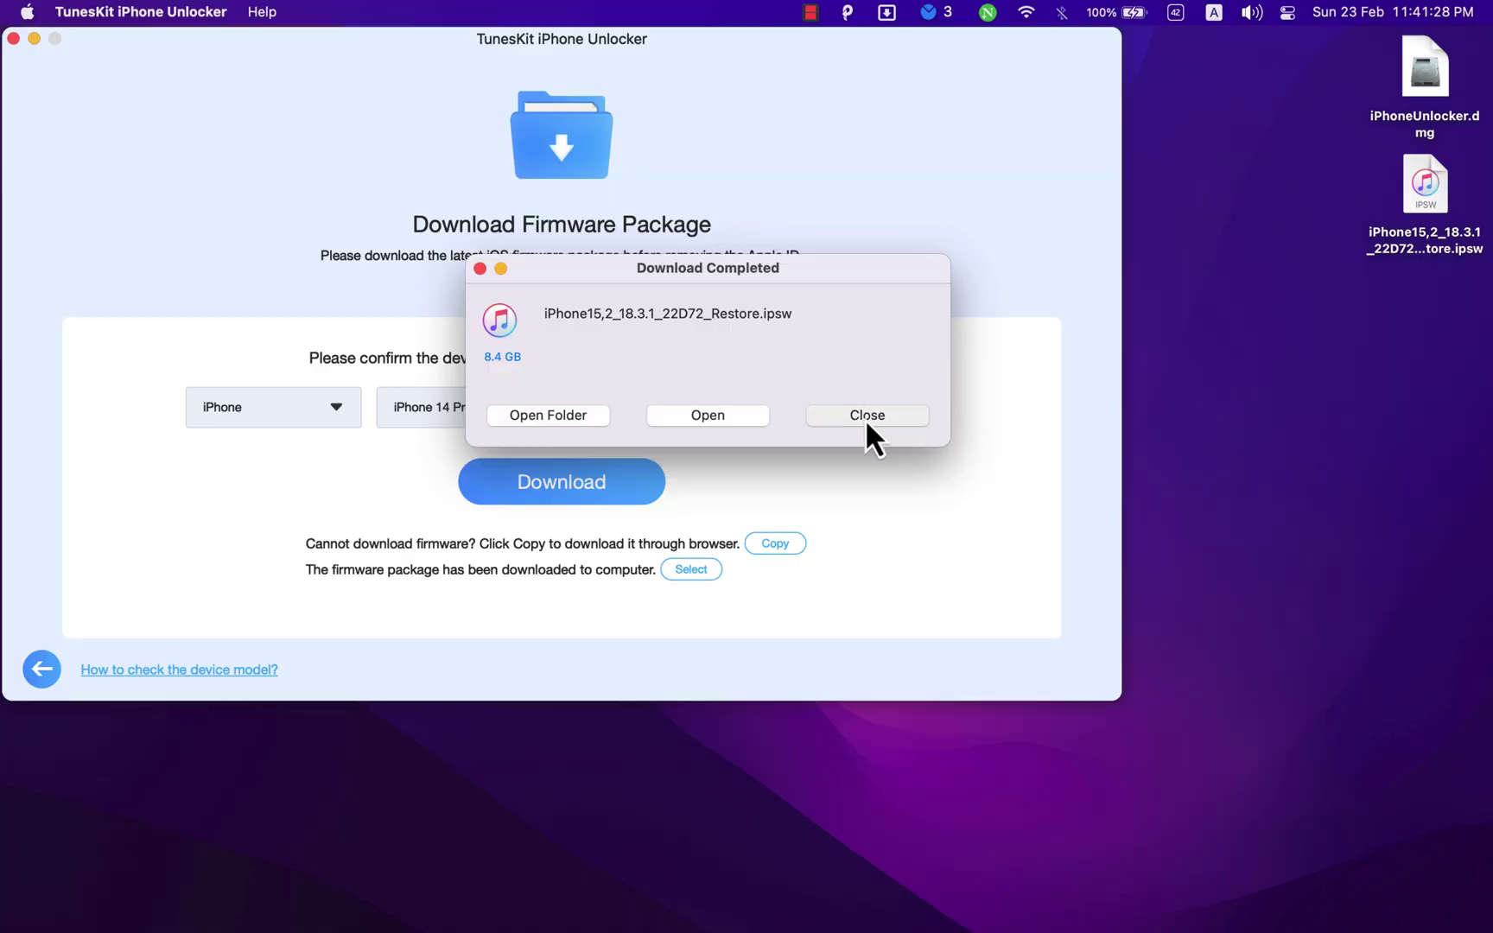
# Dismiss the download notice and load the iOS 18.3.1 .ipsw file from the Desktop for verification
pyautogui.click(865, 419)
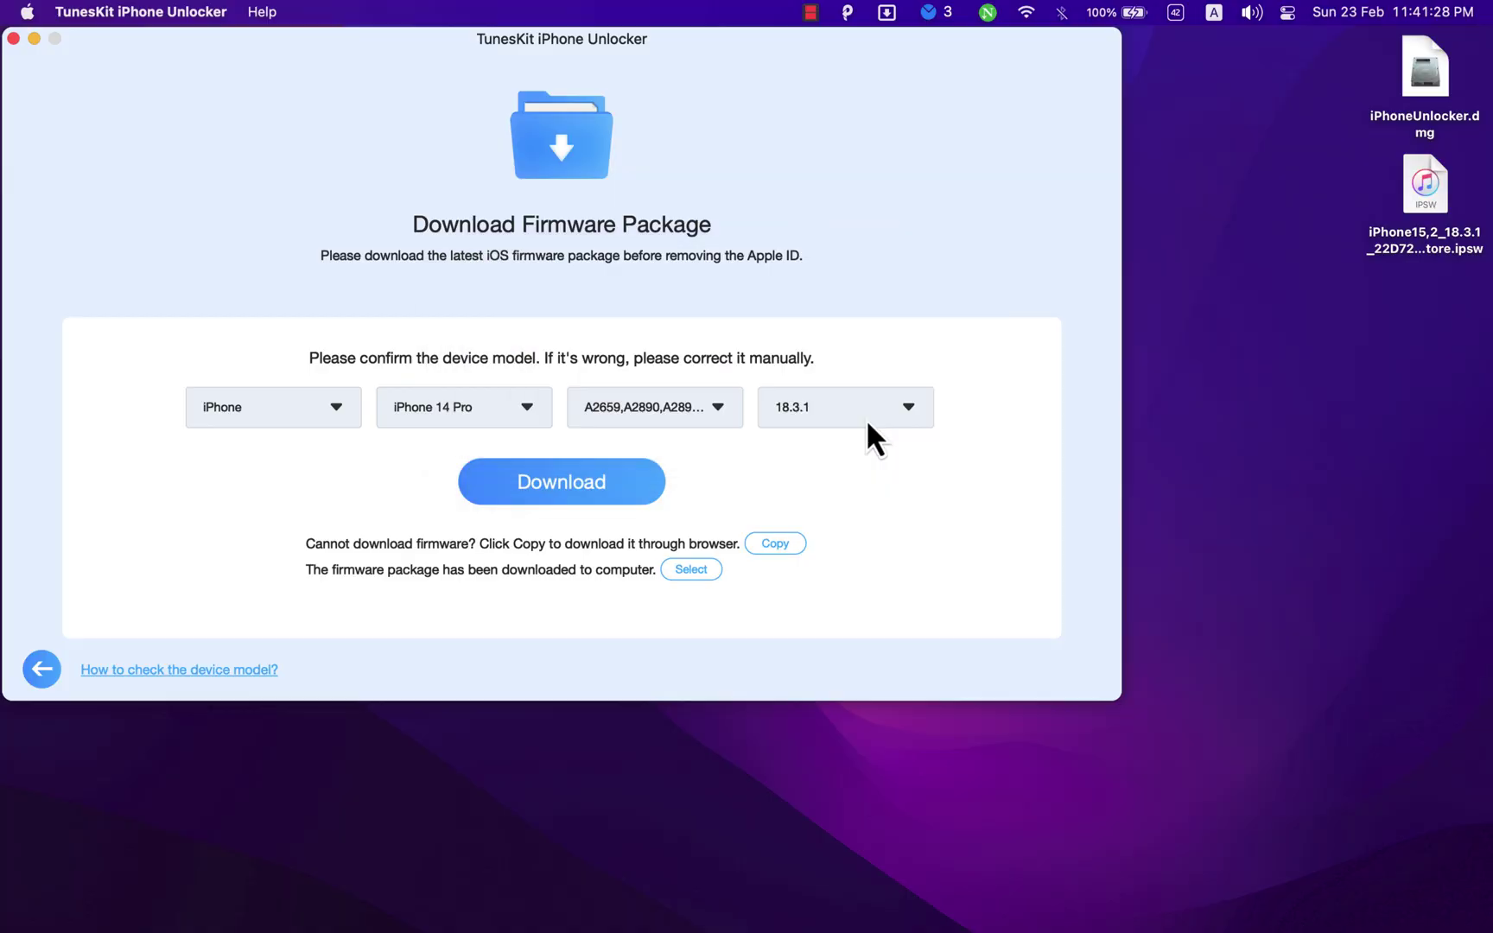
pyautogui.click(713, 570)
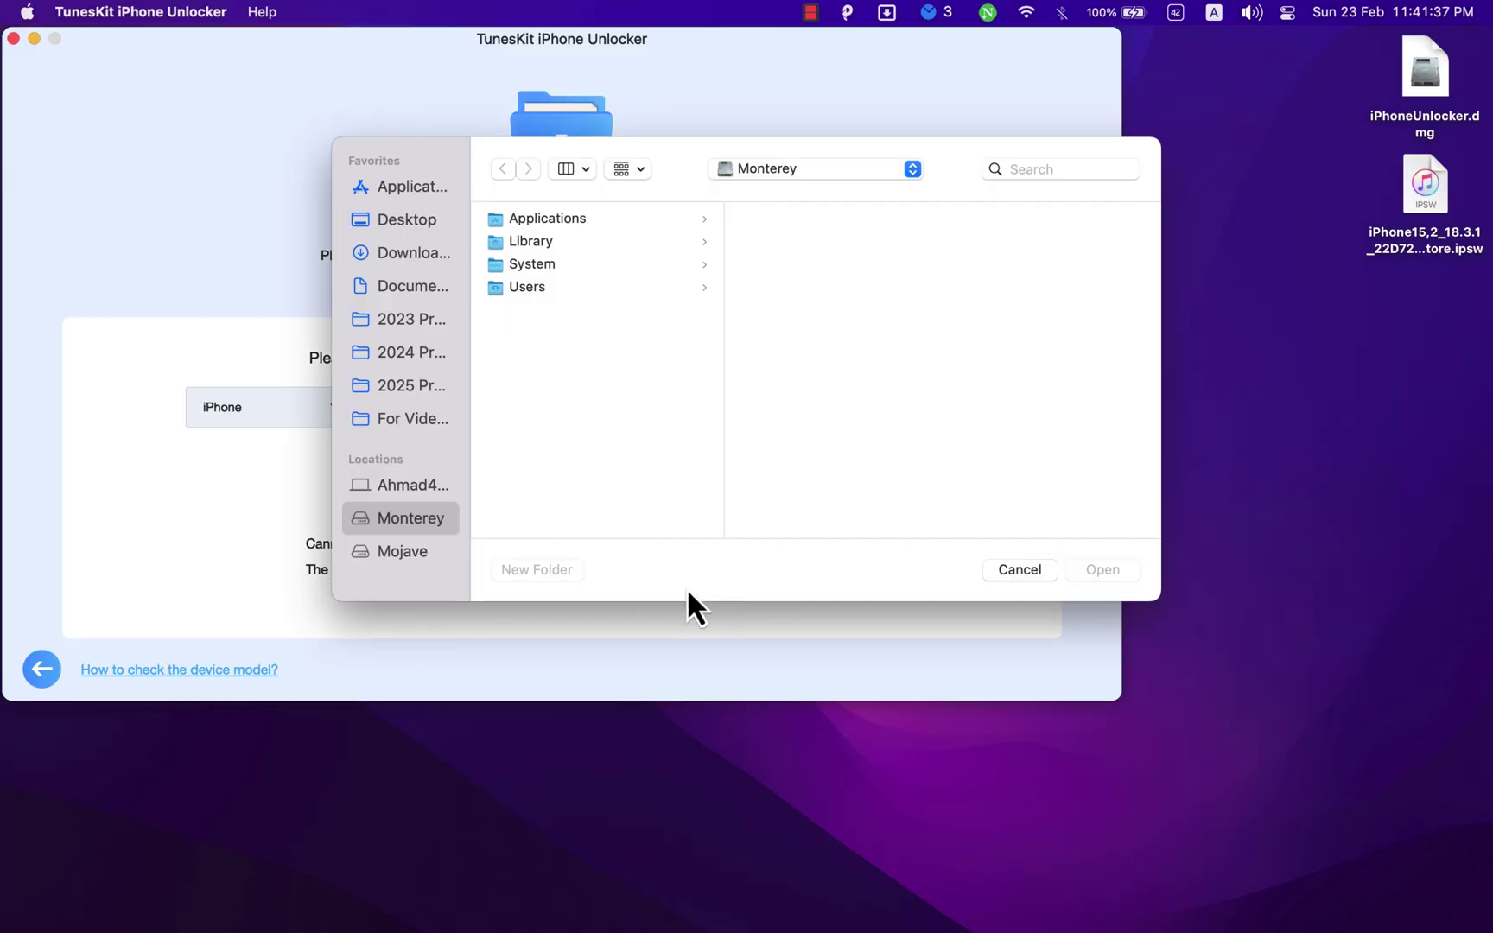
pyautogui.click(413, 224)
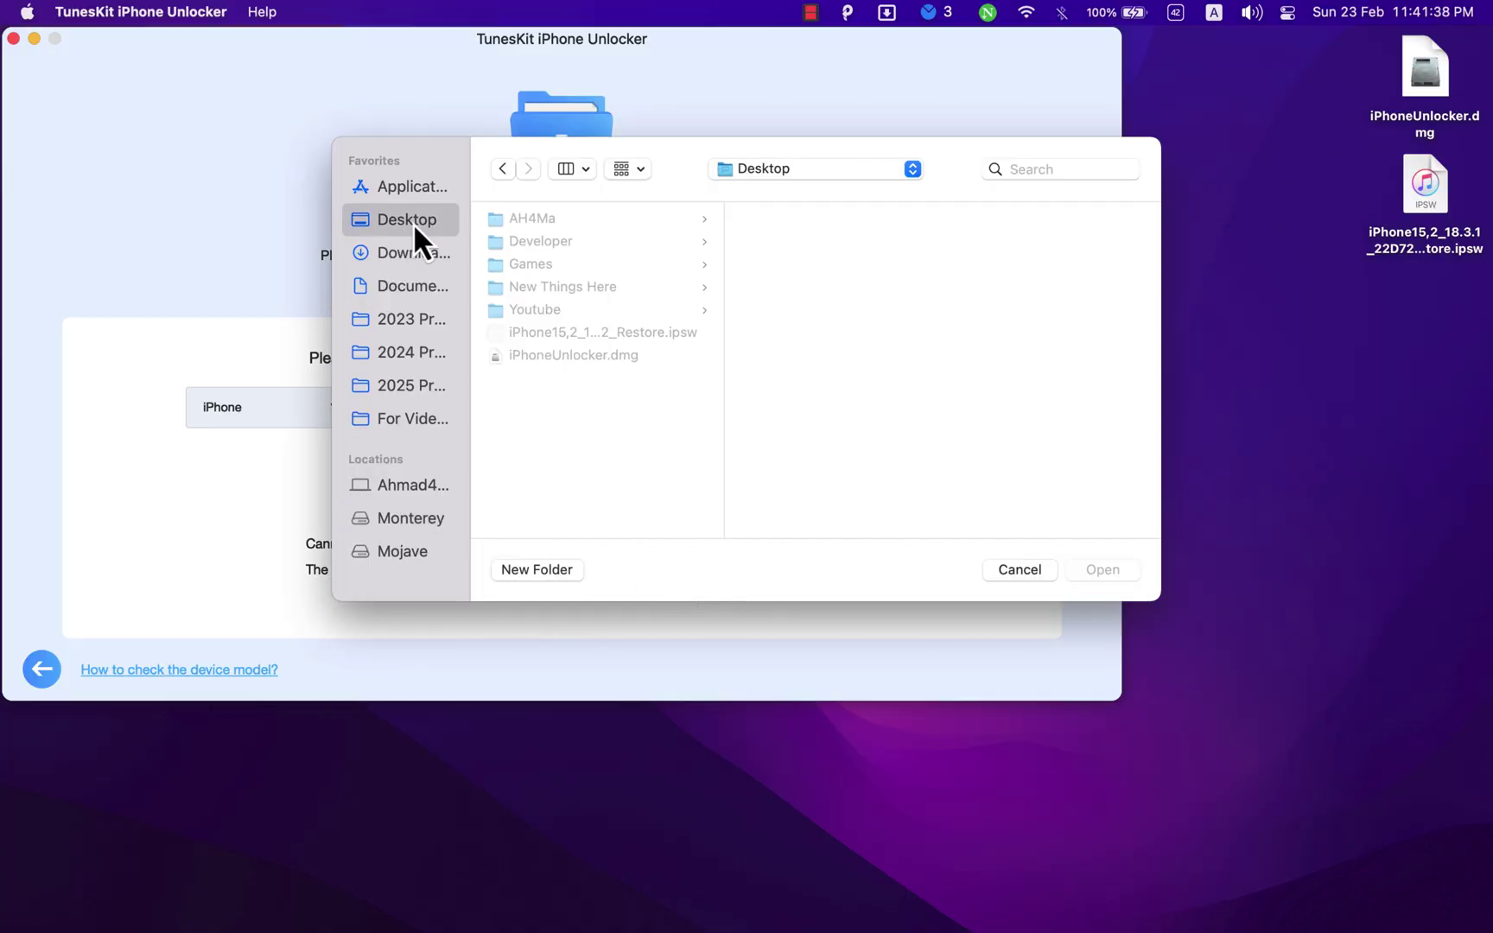
pyautogui.click(591, 333)
pyautogui.click(1092, 572)
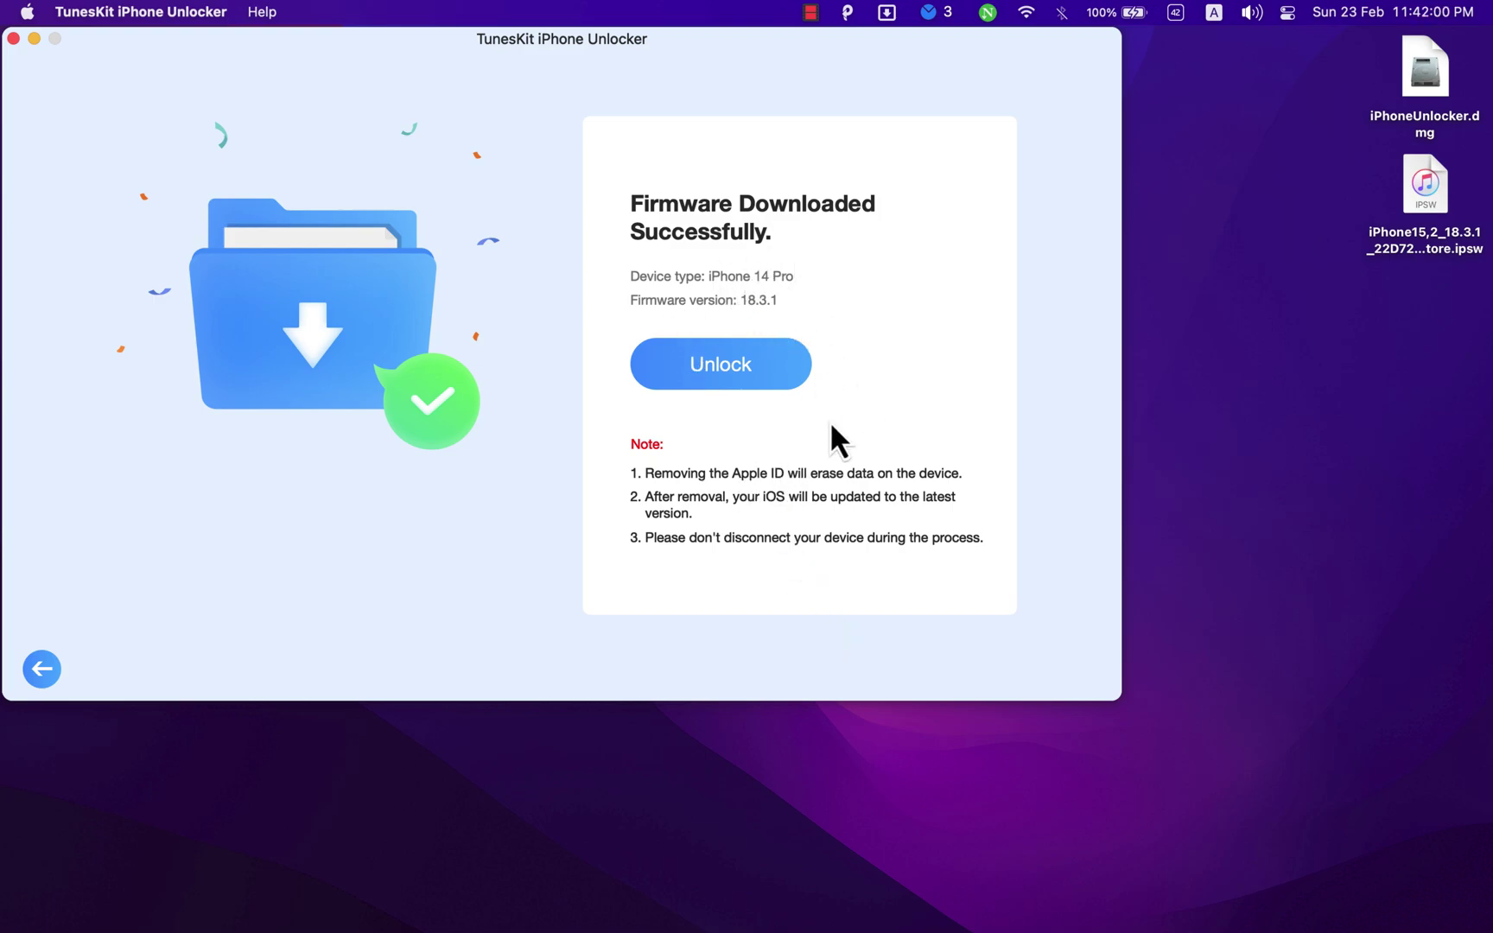
# Run Unlock so the firmware unzips and the Apple ID removal completes while the iPhone restarts
pyautogui.click(719, 366)
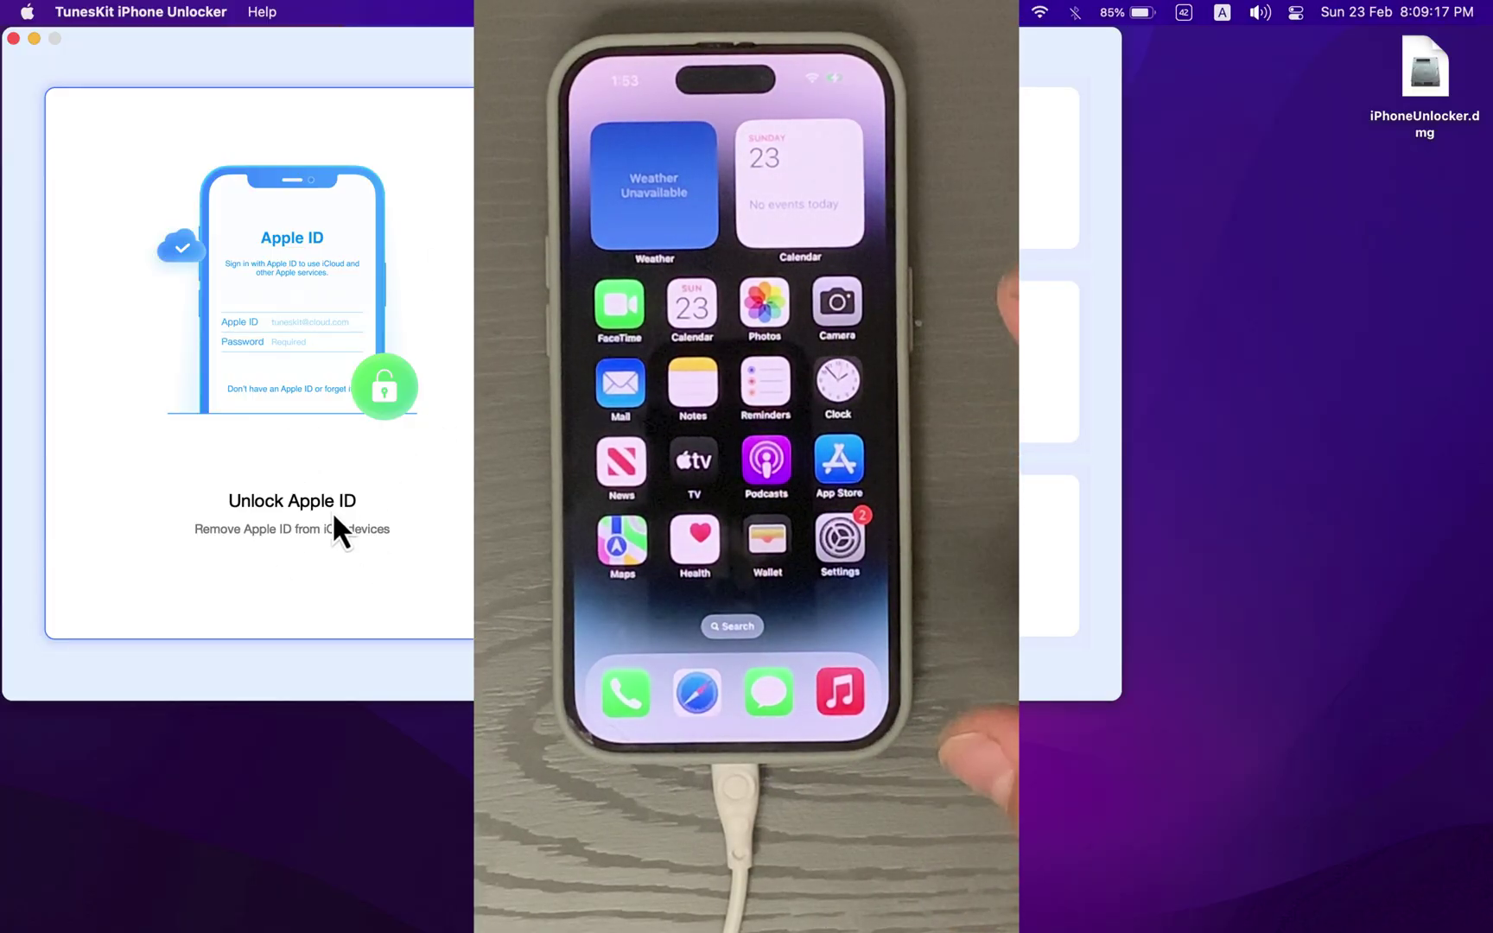
pyautogui.click(336, 465)
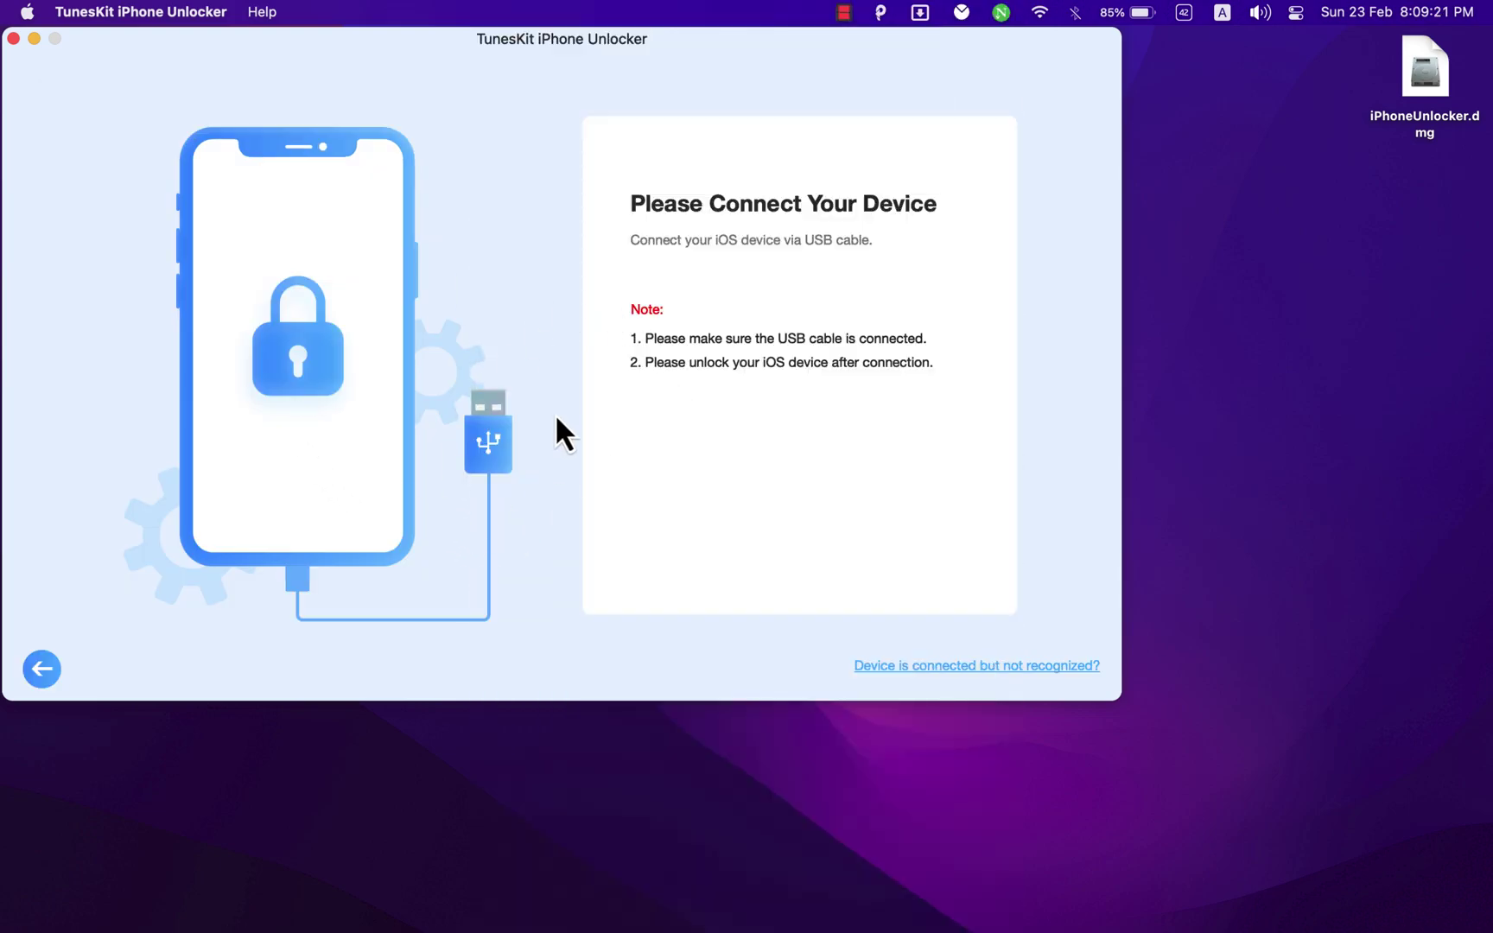
pyautogui.click(42, 669)
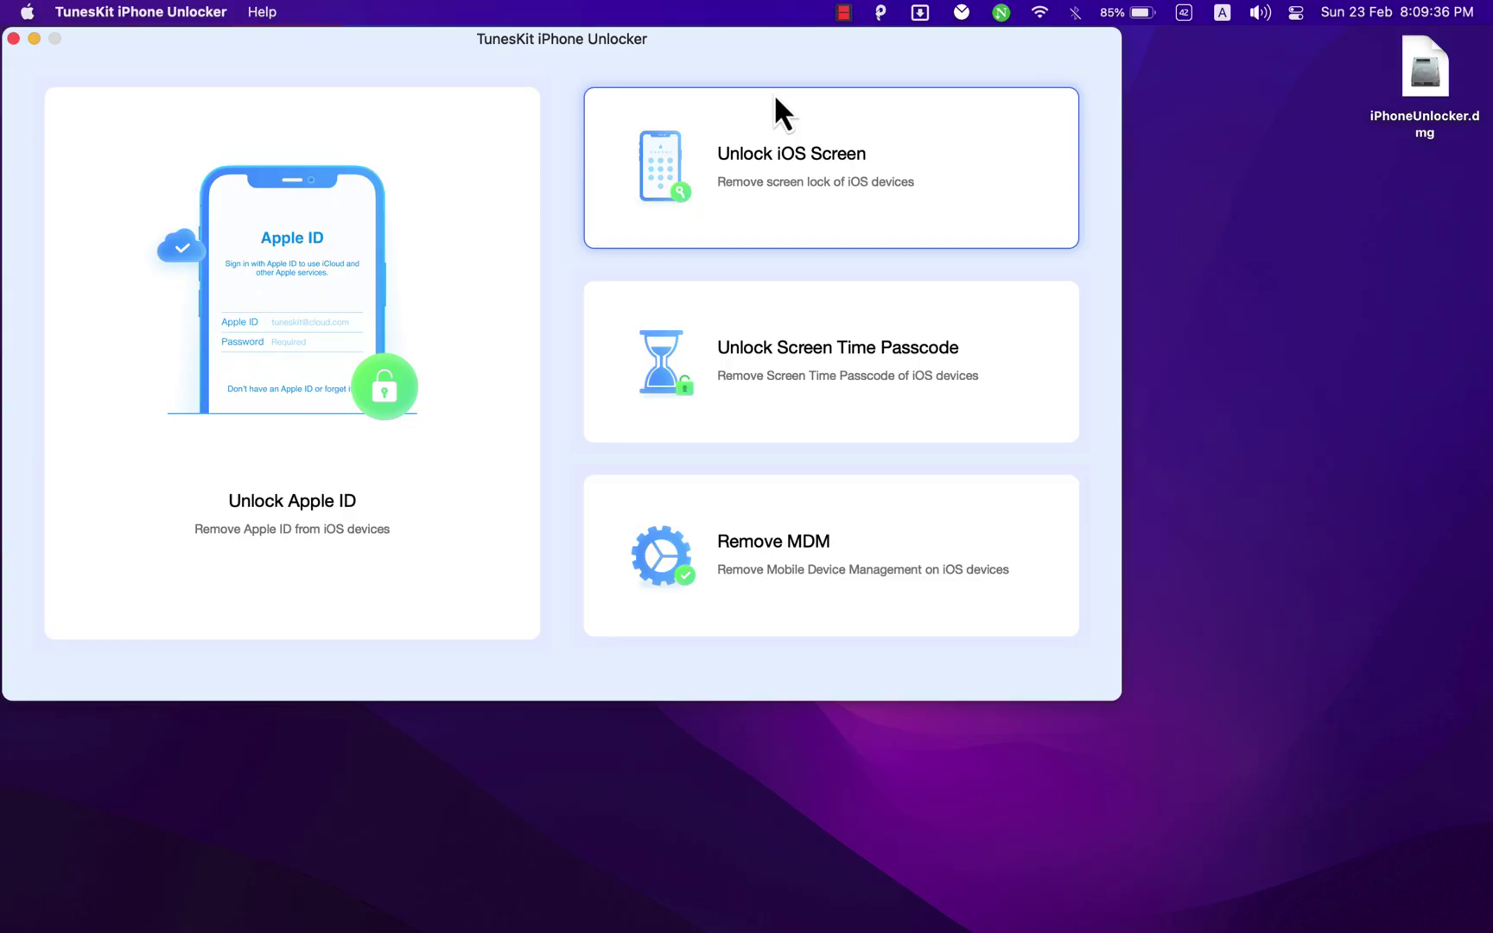